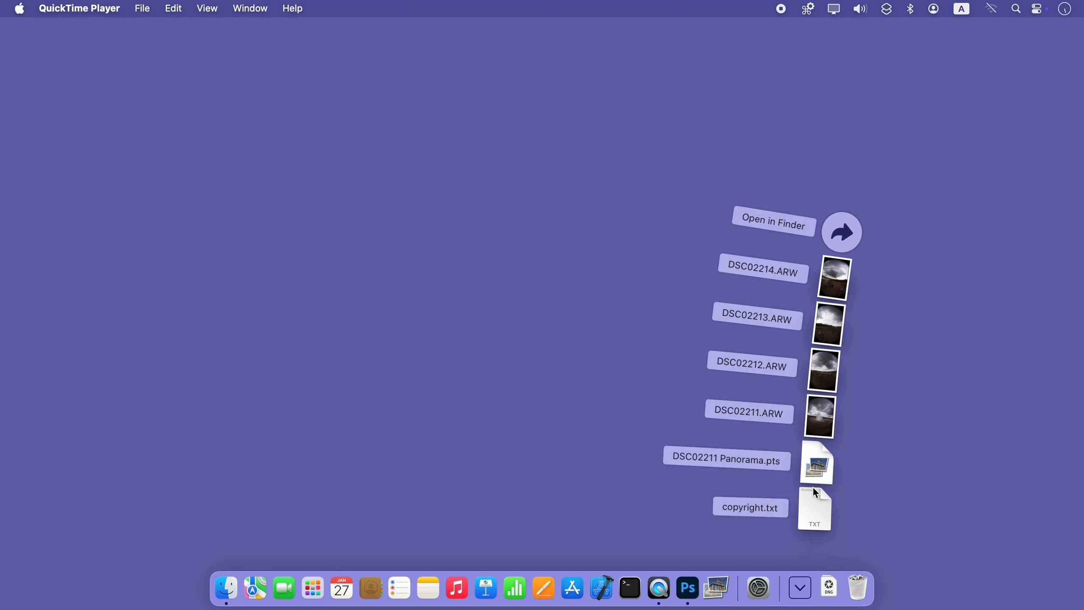
Open the project DSC02211 Panorama.pts in PTGui and look through its source images in the Mask view
{"action": "left_click", "coordinate": [814, 474]}
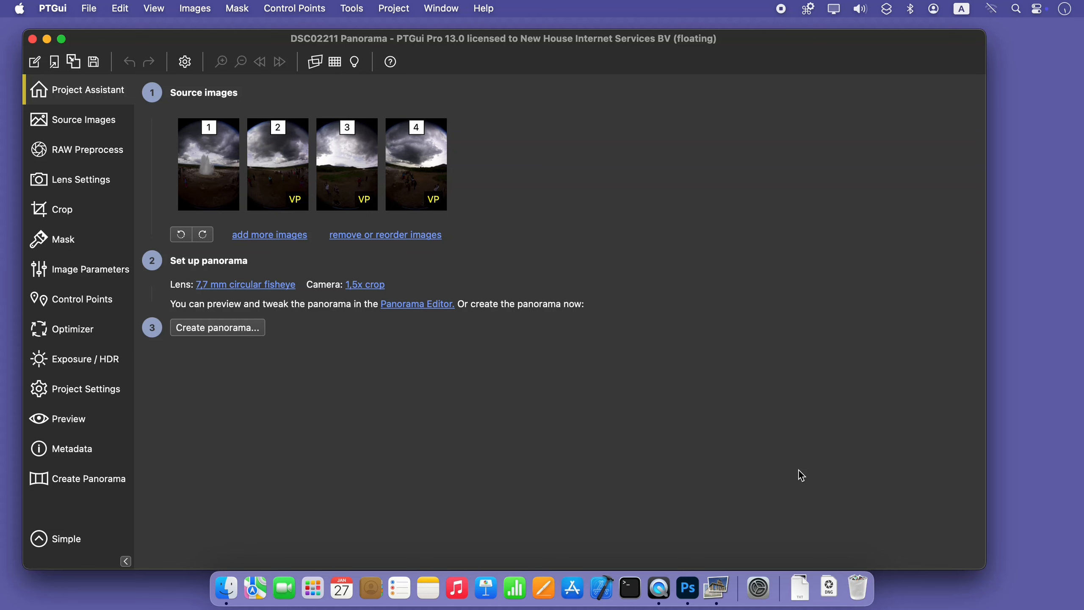
{"action": "left_click", "coordinate": [90, 240]}
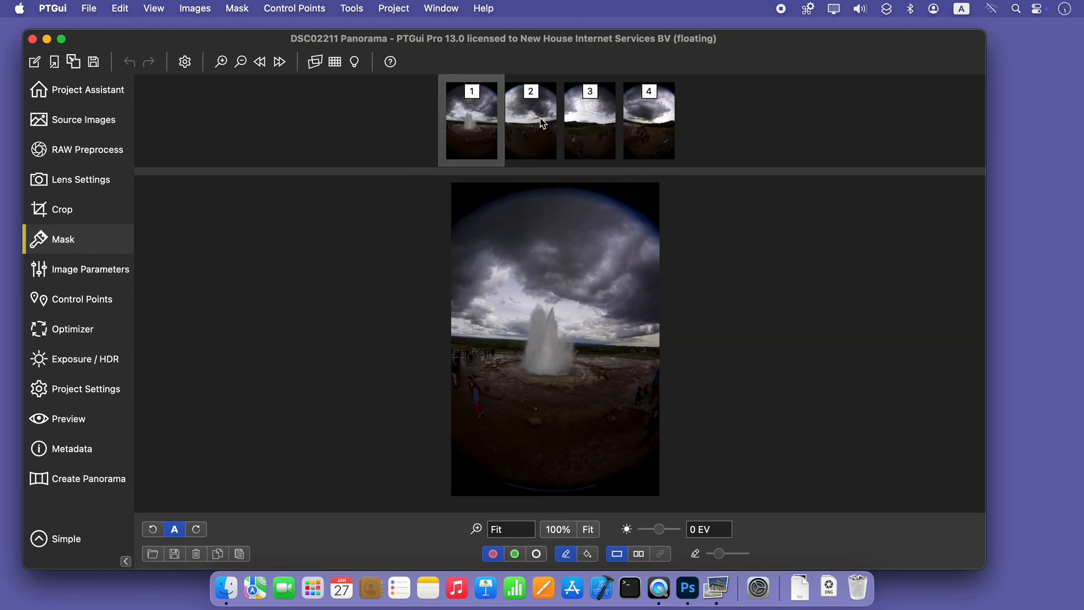
{"action": "left_click", "coordinate": [546, 122]}
{"action": "left_click", "coordinate": [583, 116]}
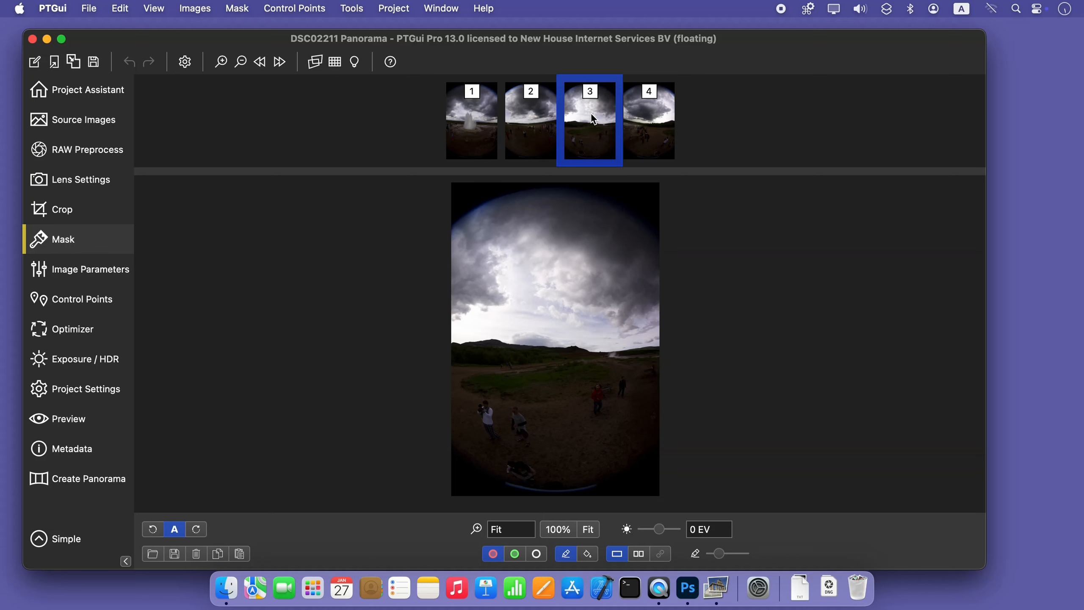
{"action": "left_click", "coordinate": [647, 117]}
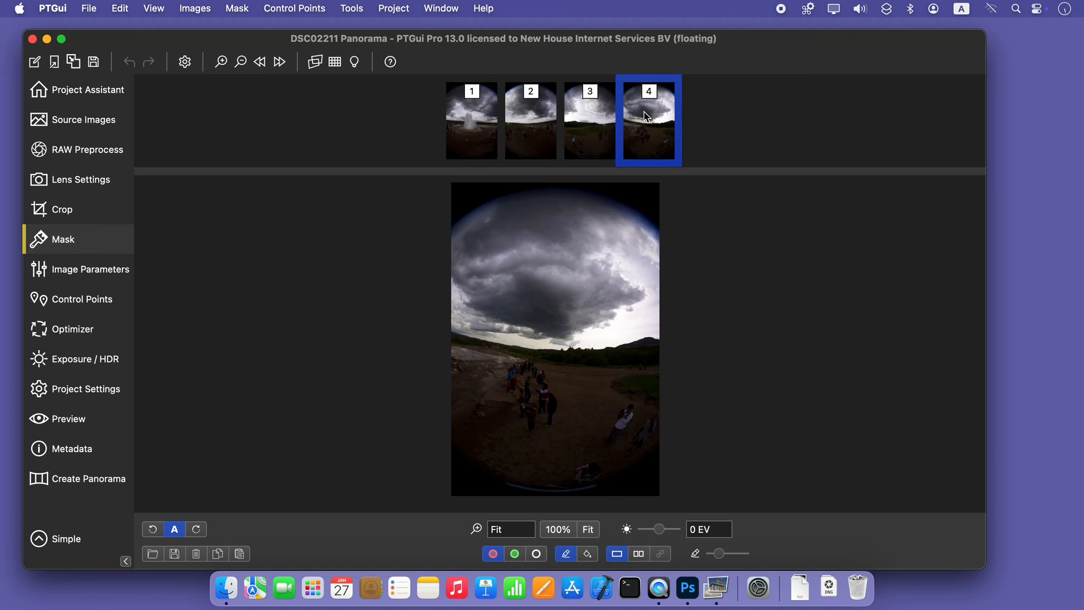
Open the Panorama Editor and apply tone mapping to the panorama
{"action": "left_click", "coordinate": [405, 9]}
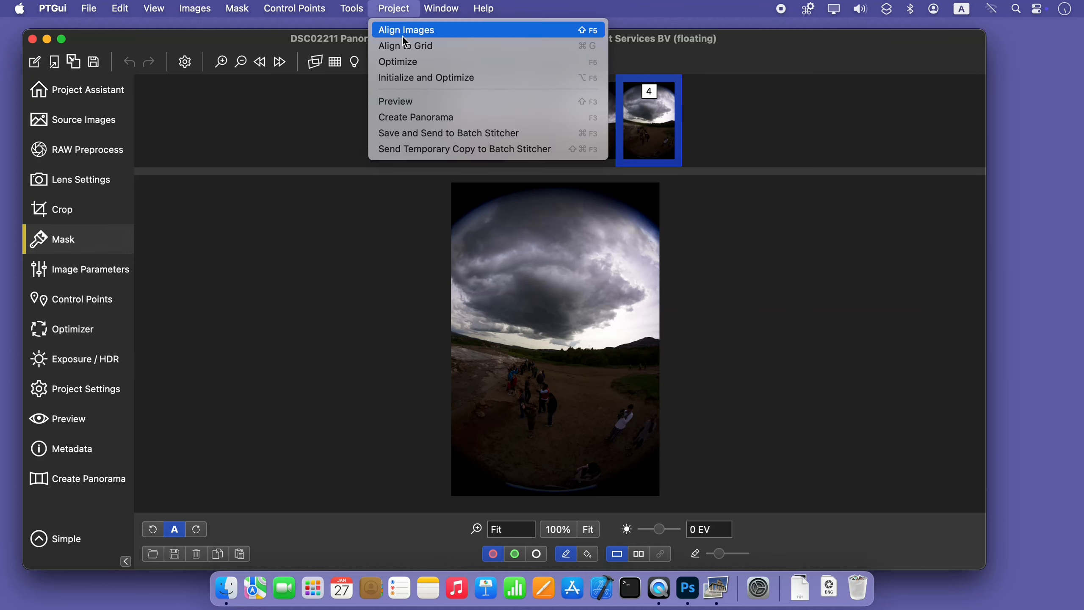
{"action": "mouse_move", "coordinate": [354, 9]}
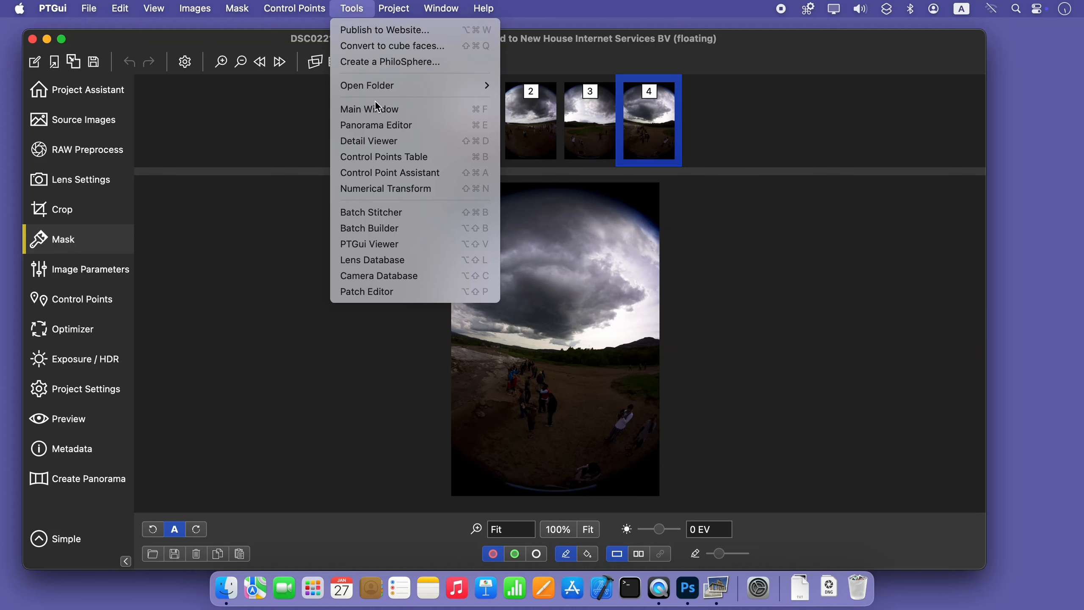
{"action": "left_click", "coordinate": [378, 124]}
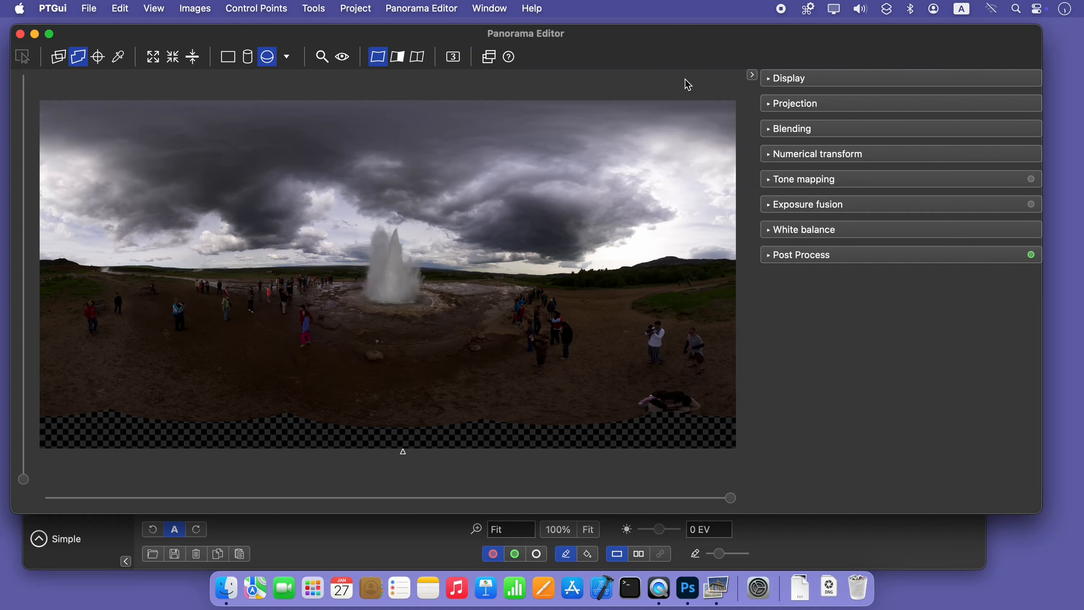
{"action": "left_click", "coordinate": [790, 179]}
{"action": "left_click", "coordinate": [799, 204]}
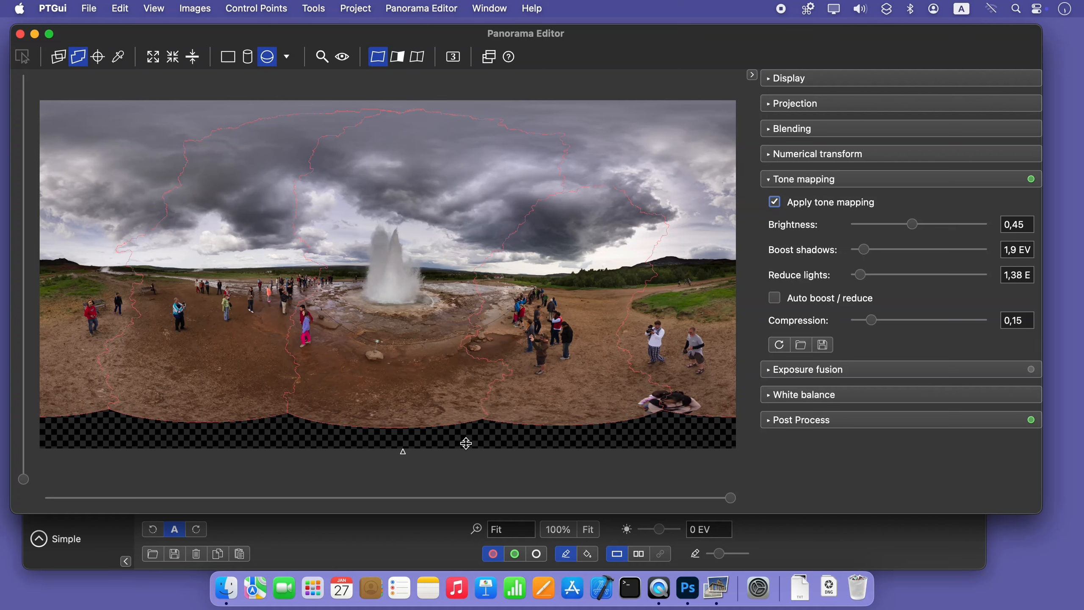
Open the Detail Viewer and aim its view straight down at the nadir, with a pitch of -90°
{"action": "left_click", "coordinate": [488, 8]}
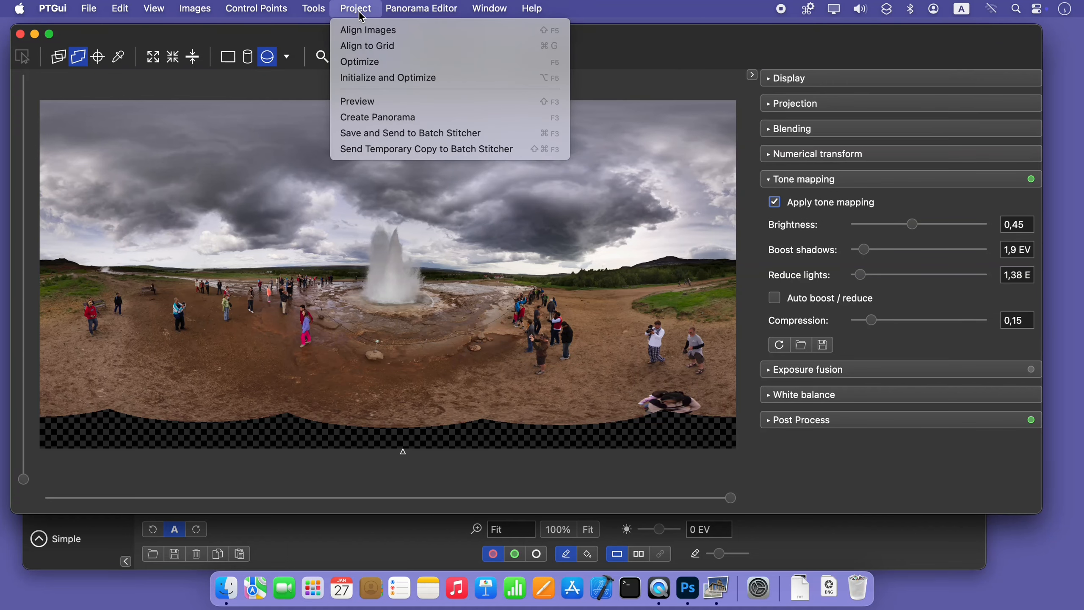
{"action": "mouse_move", "coordinate": [319, 16]}
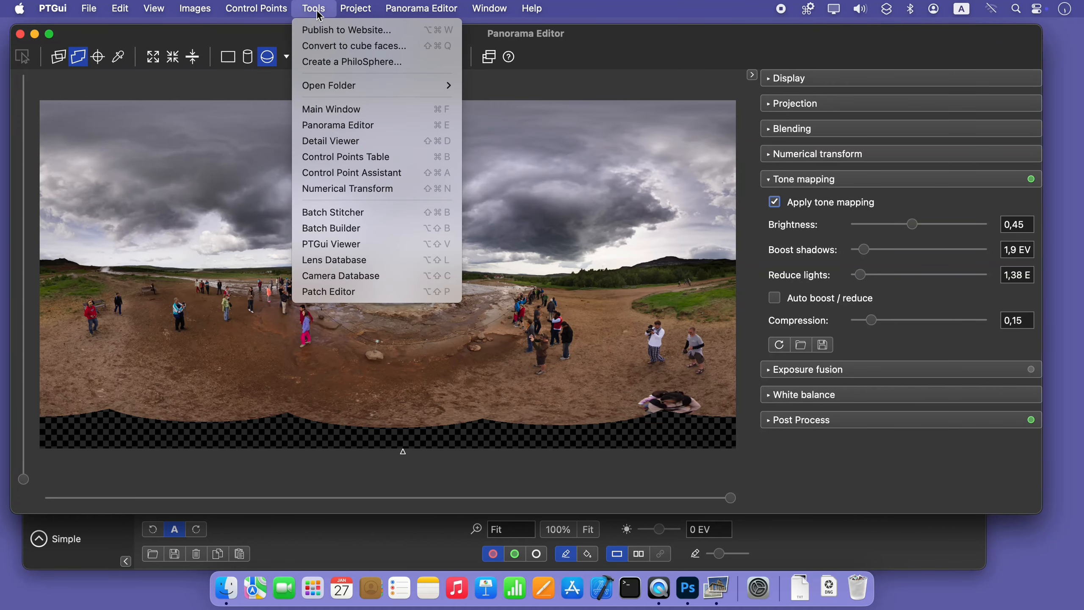
{"action": "left_click", "coordinate": [311, 147]}
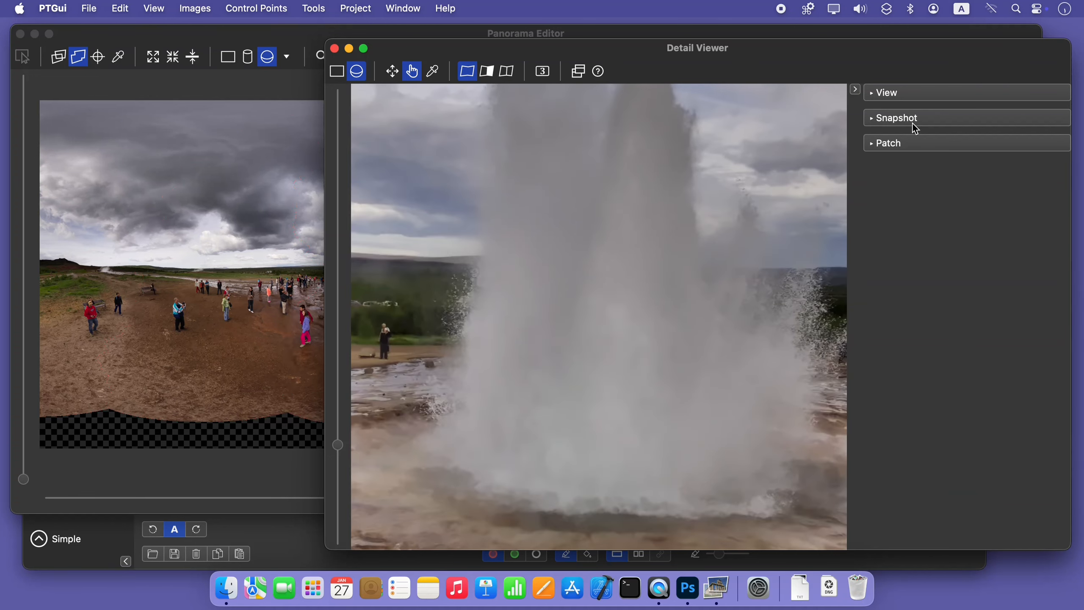
{"action": "left_click", "coordinate": [959, 91]}
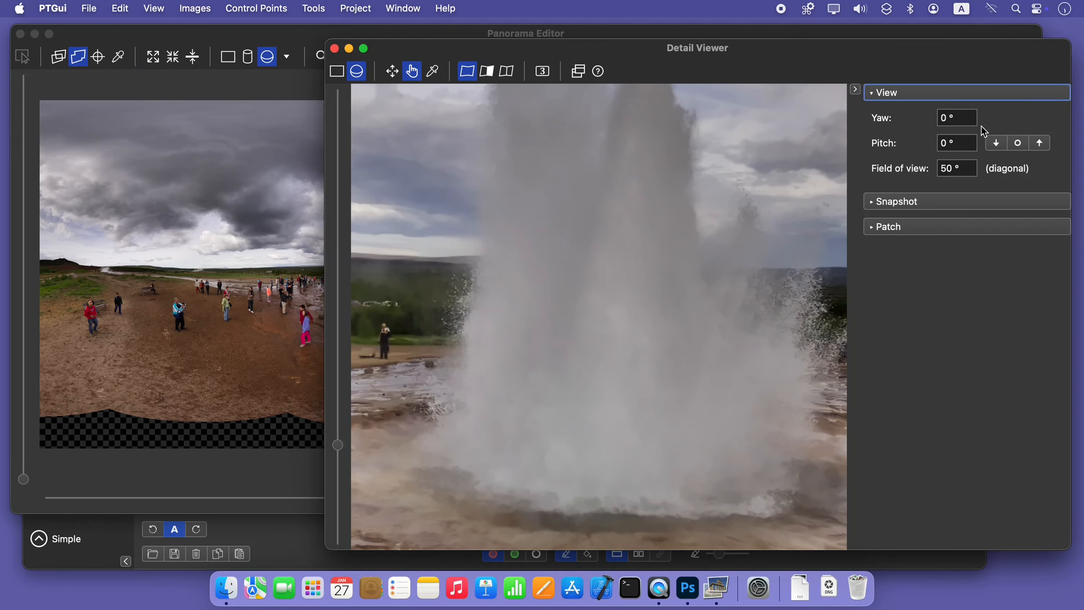
{"action": "left_click", "coordinate": [1039, 143]}
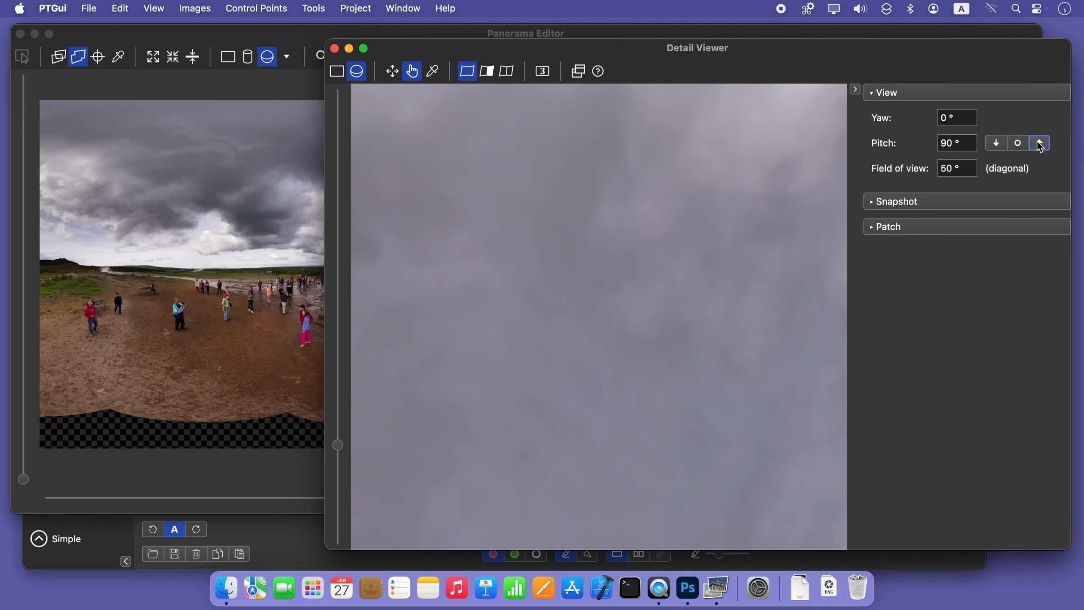
{"action": "left_click", "coordinate": [1010, 143]}
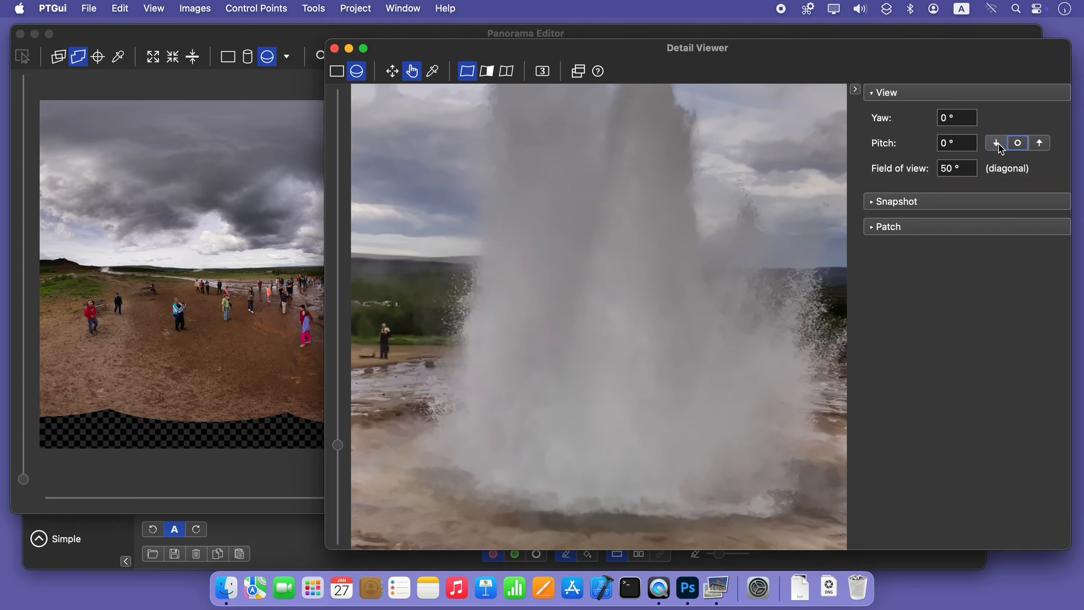
{"action": "left_click", "coordinate": [996, 143]}
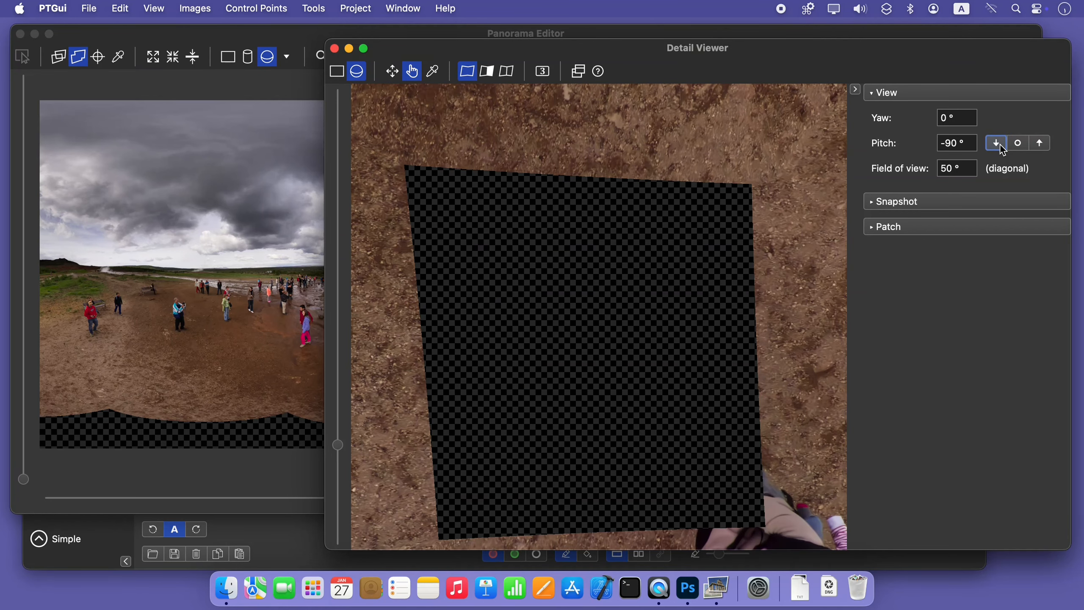
Set the Detail Viewer's diagonal field of view to 80°
{"action": "left_click", "coordinate": [959, 168]}
{"action": "type", "text": "80"}
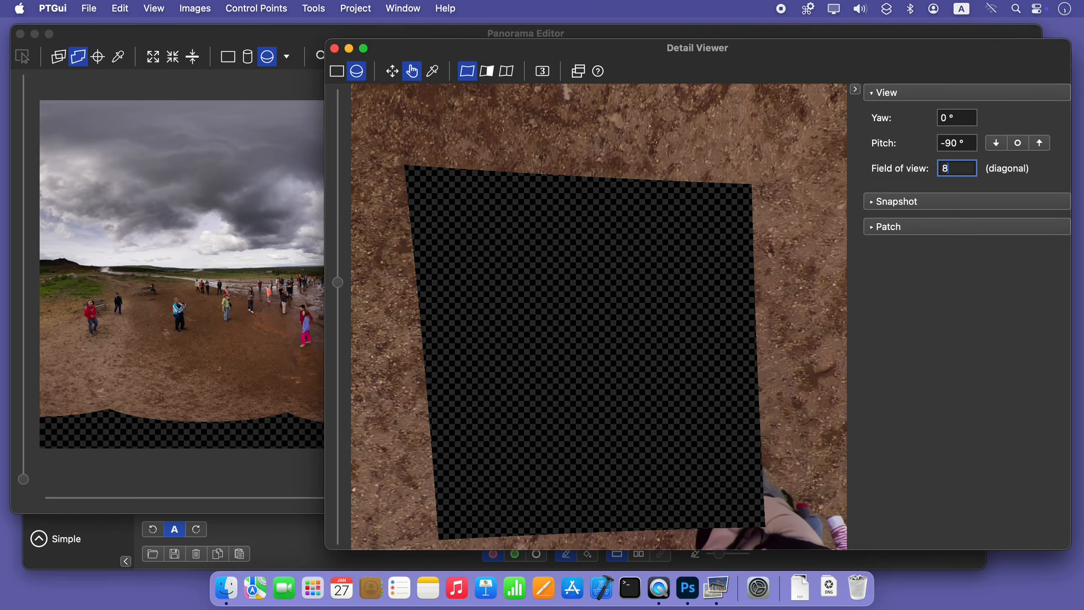
{"action": "key", "text": "Return"}
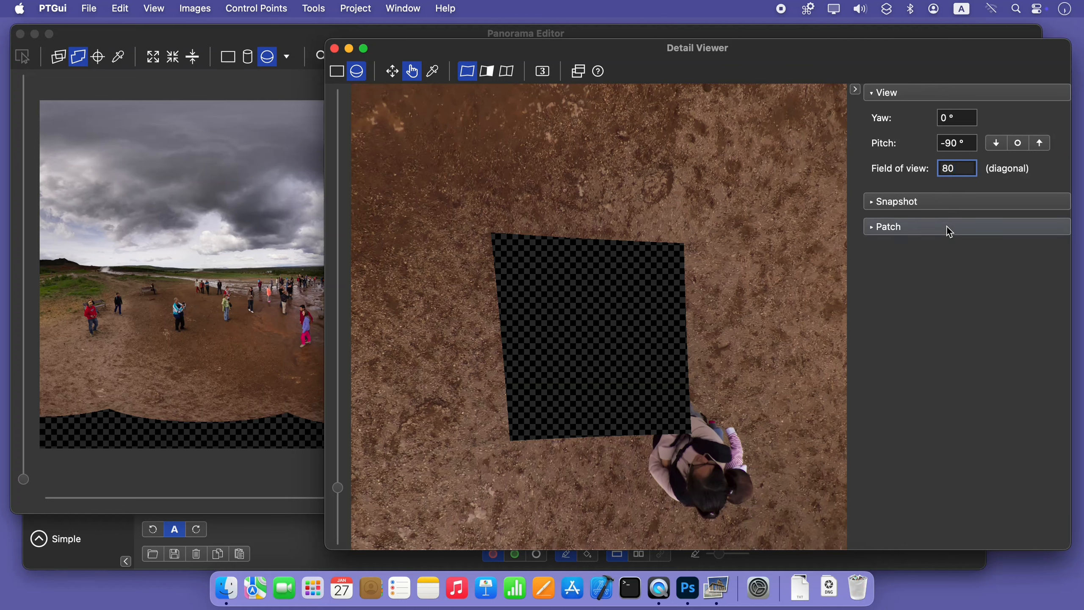
Widen the view around the nadir hole and set the patch format to TIFF, 16 bits per channel, LZW compression, normal (associated) alpha
{"action": "left_click", "coordinate": [929, 209]}
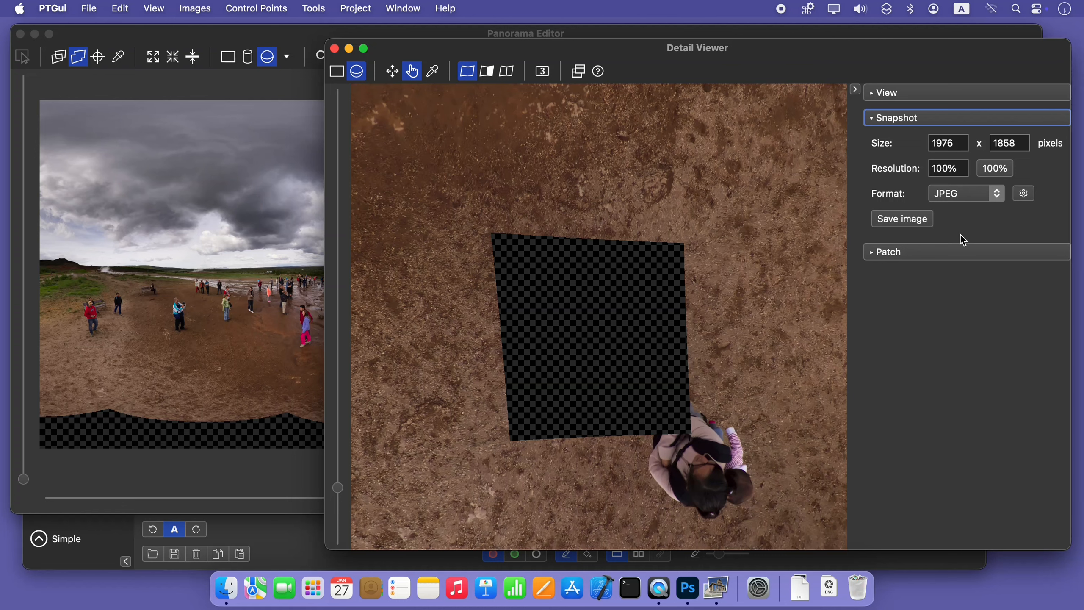
{"action": "left_click", "coordinate": [957, 251]}
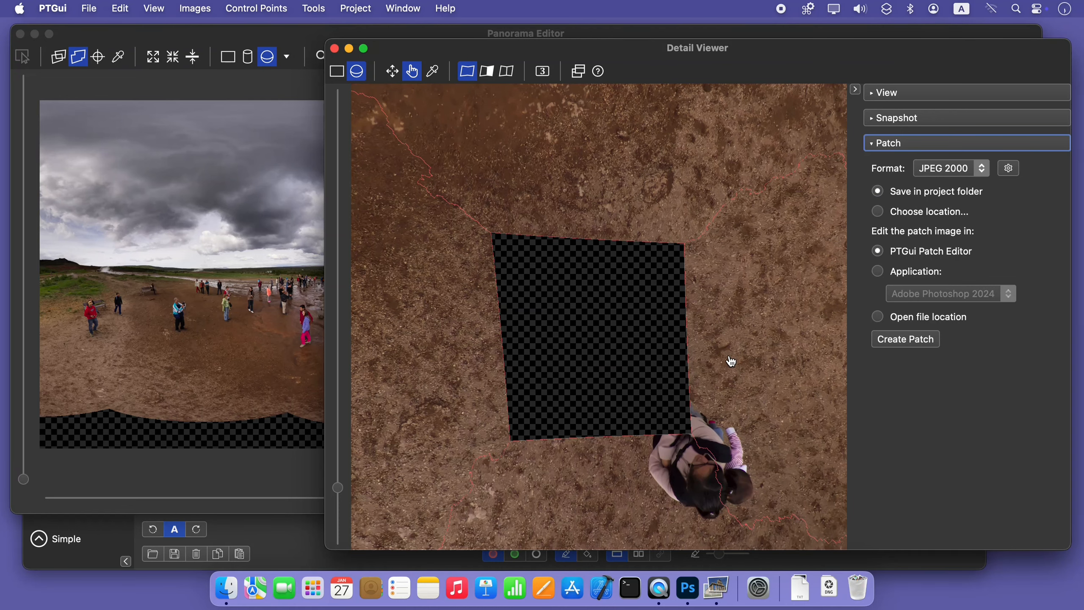
{"action": "scroll", "coordinate": [732, 359], "scroll_direction": "down", "scroll_amount": 5}
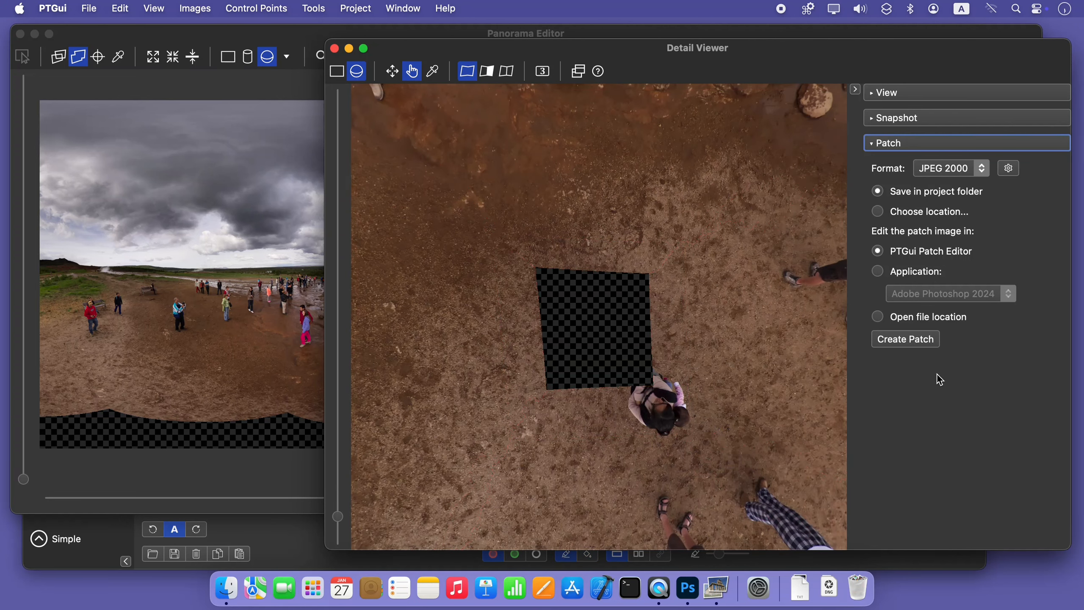
{"action": "left_click", "coordinate": [941, 169]}
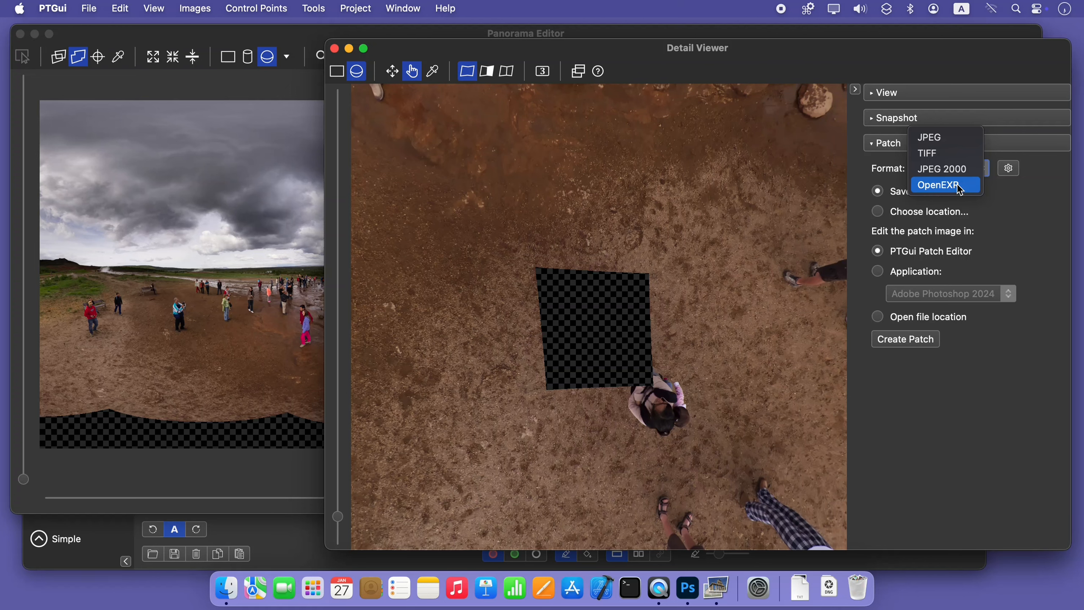
{"action": "left_click", "coordinate": [957, 156]}
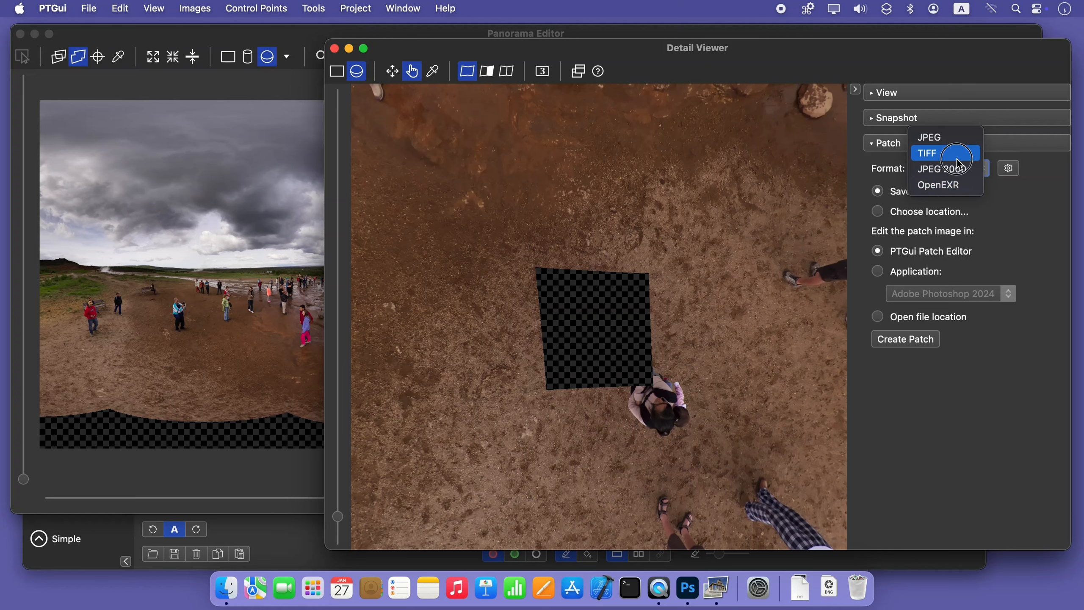
{"action": "left_click", "coordinate": [1008, 168]}
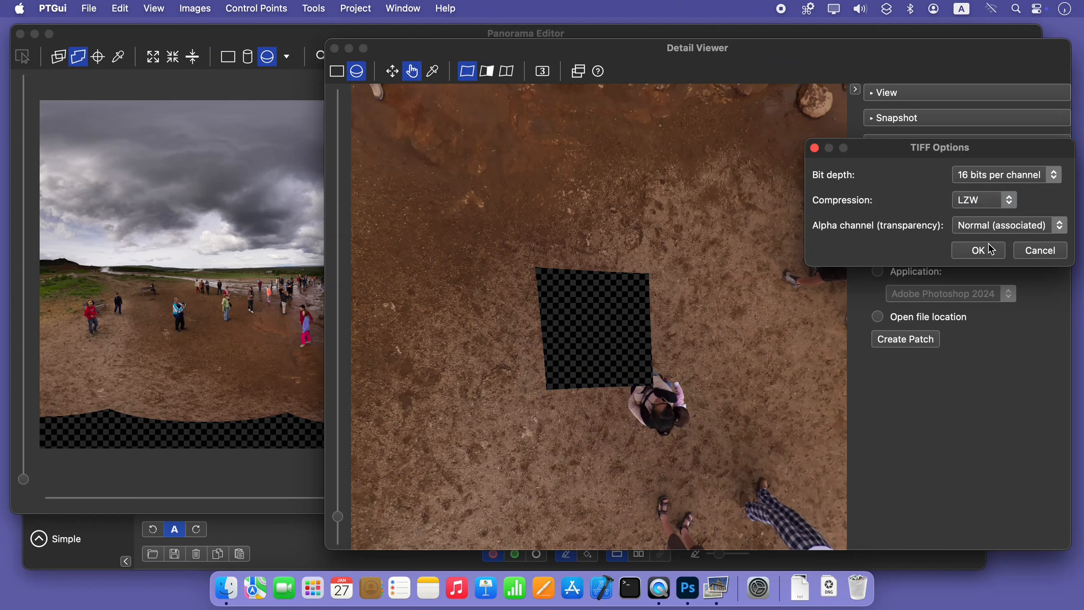
{"action": "left_click", "coordinate": [983, 252]}
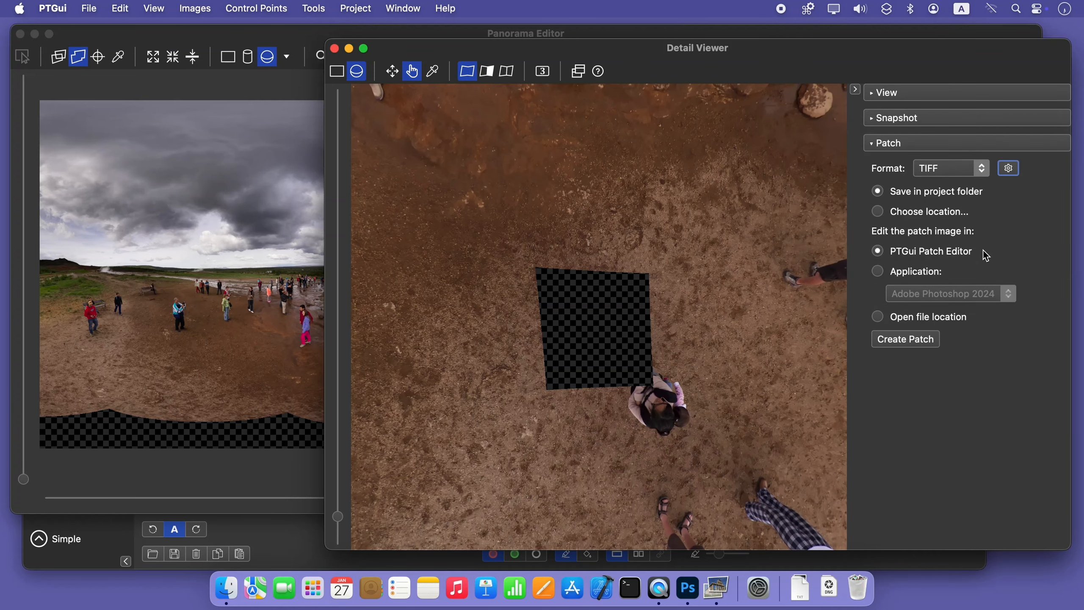
Create the patch in the project folder with Adobe Photoshop 2024 as its editing application, and enlarge the Photoshop window to full size
{"action": "left_click", "coordinate": [901, 194]}
{"action": "left_click", "coordinate": [923, 271]}
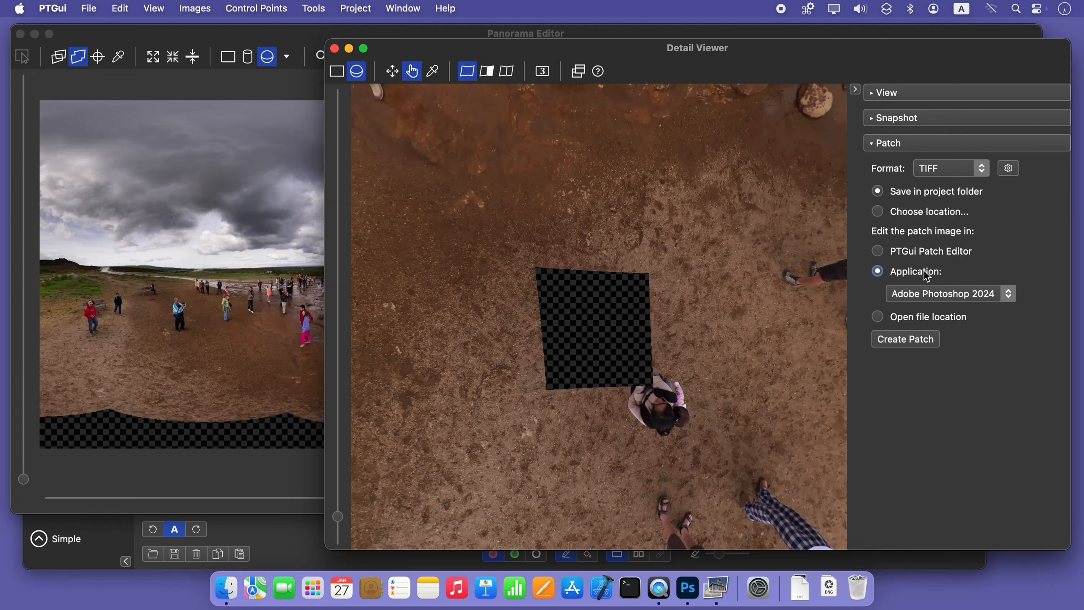
{"action": "left_click", "coordinate": [962, 295]}
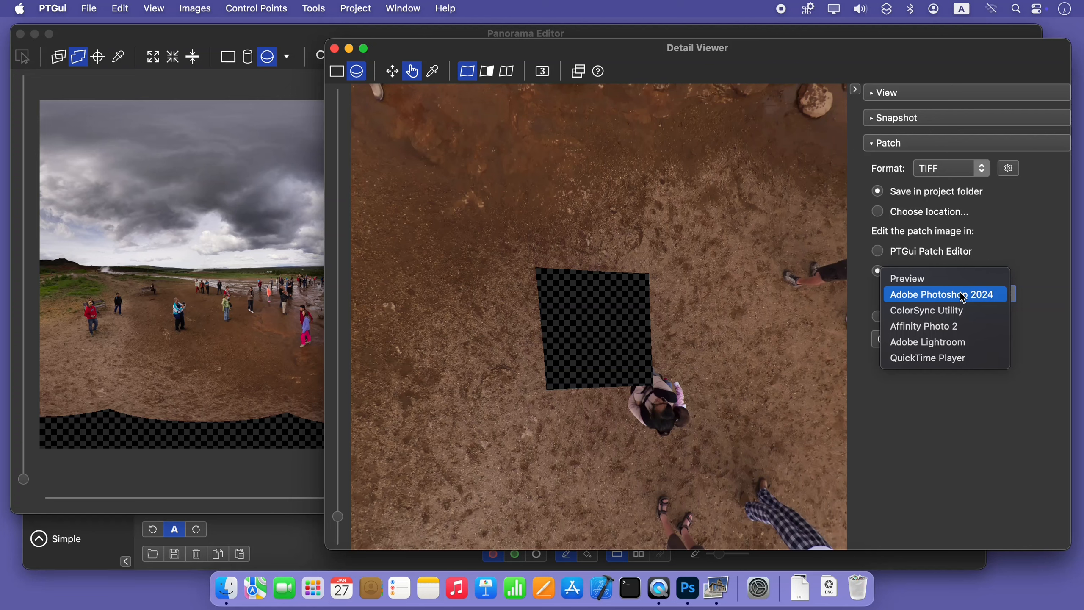
{"action": "left_click", "coordinate": [867, 298]}
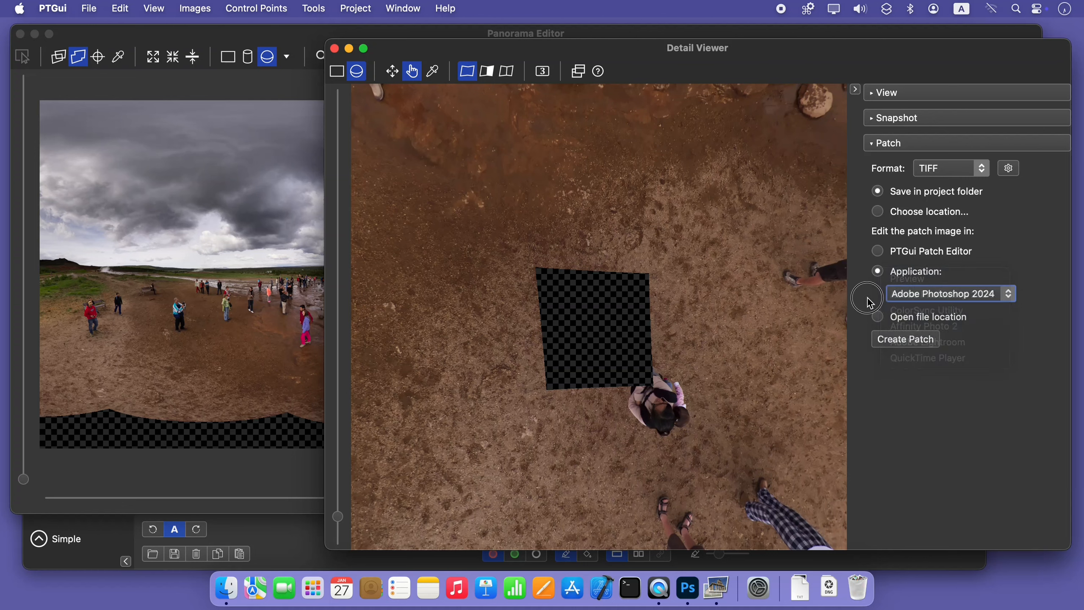
{"action": "left_click", "coordinate": [917, 322]}
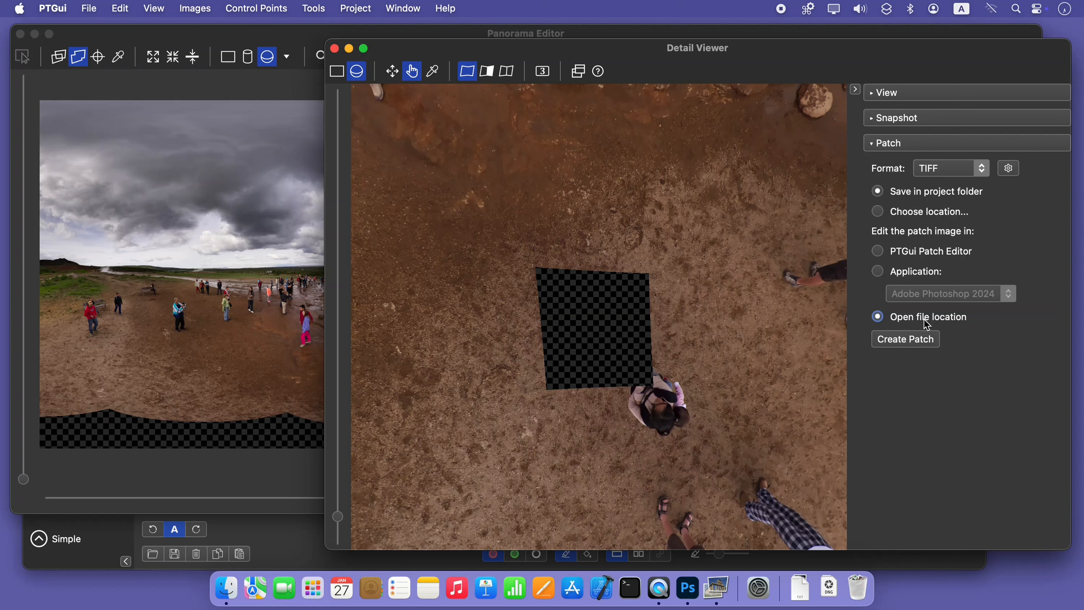
{"action": "left_click", "coordinate": [909, 271]}
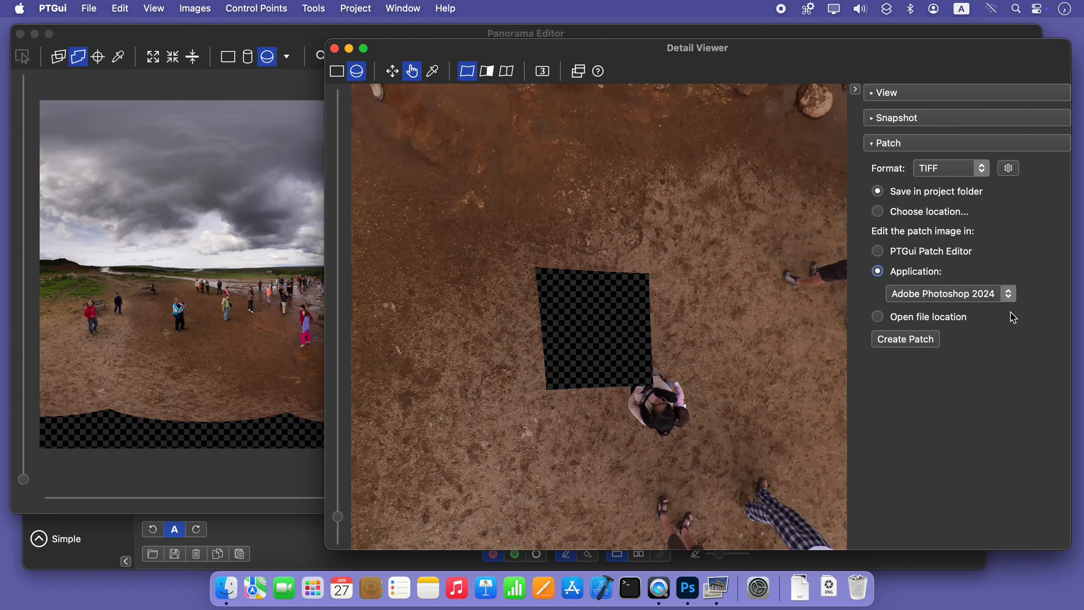
{"action": "left_click", "coordinate": [905, 339]}
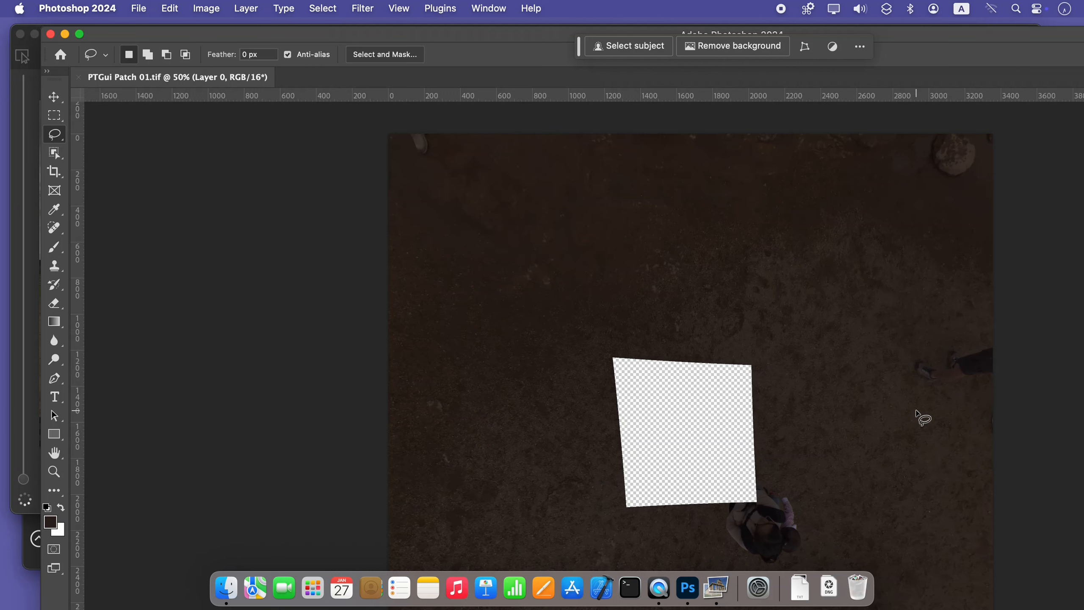
{"action": "left_click", "coordinate": [80, 34]}
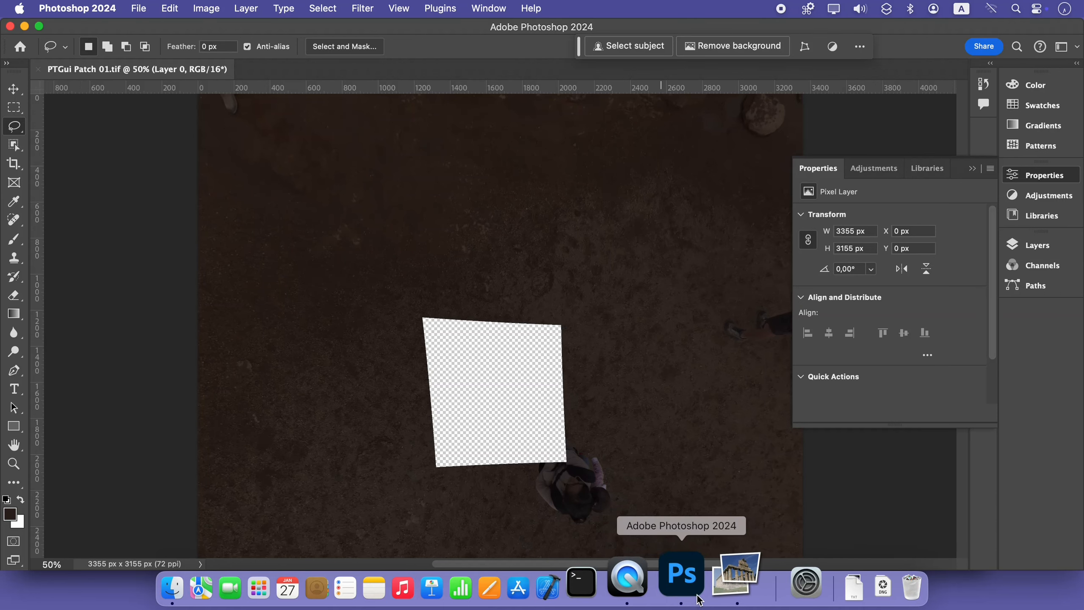
Switch back to PTGui's main window and view the project's source image list, including the patch file
{"action": "left_click", "coordinate": [722, 590]}
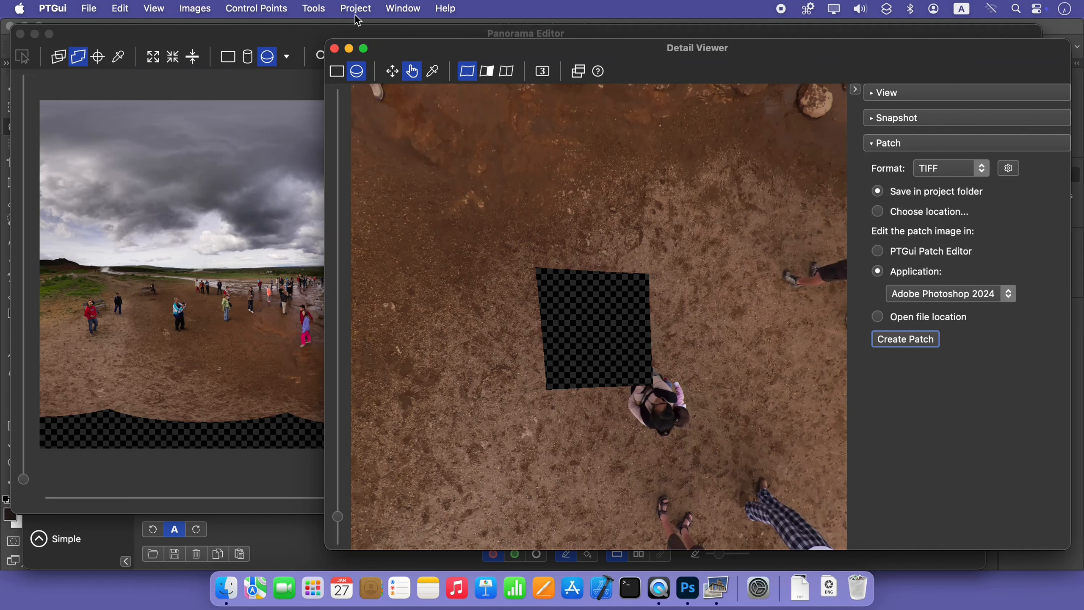
{"action": "left_click", "coordinate": [360, 7]}
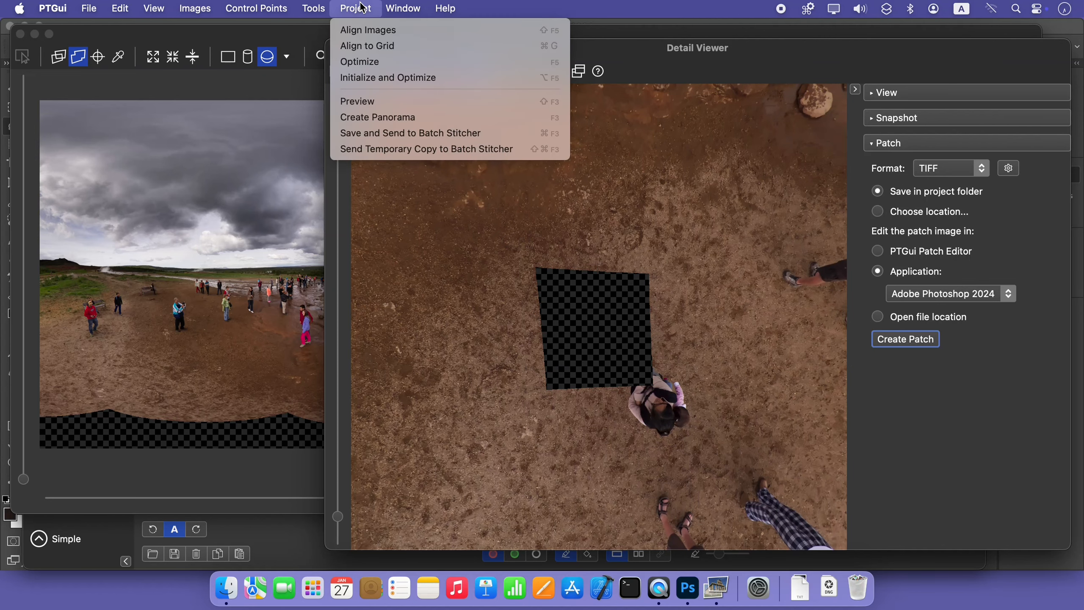
{"action": "mouse_move", "coordinate": [327, 7]}
{"action": "left_click", "coordinate": [339, 109]}
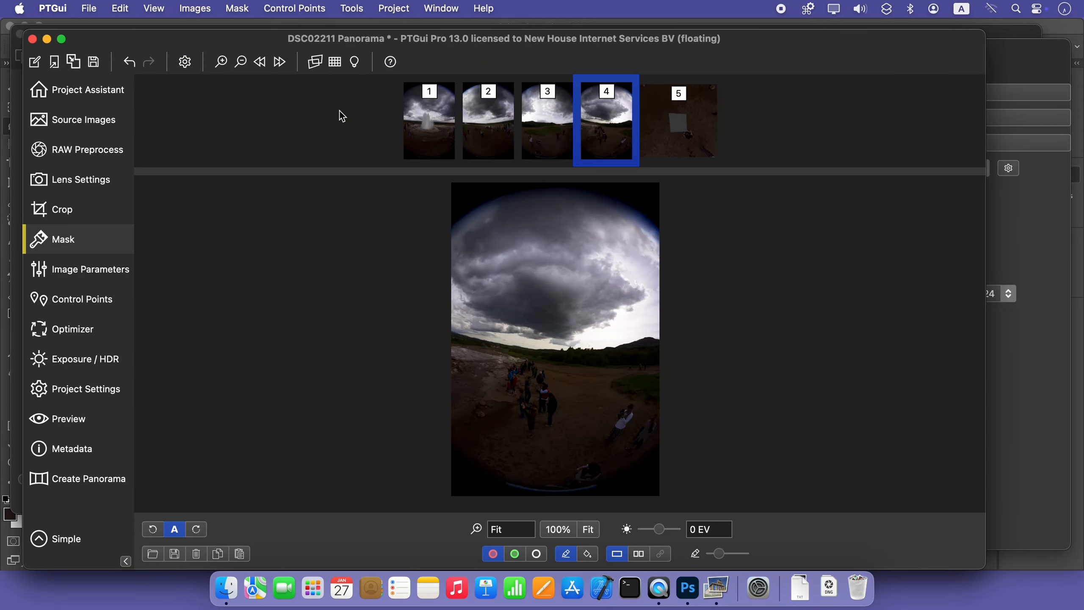
{"action": "left_click", "coordinate": [72, 120]}
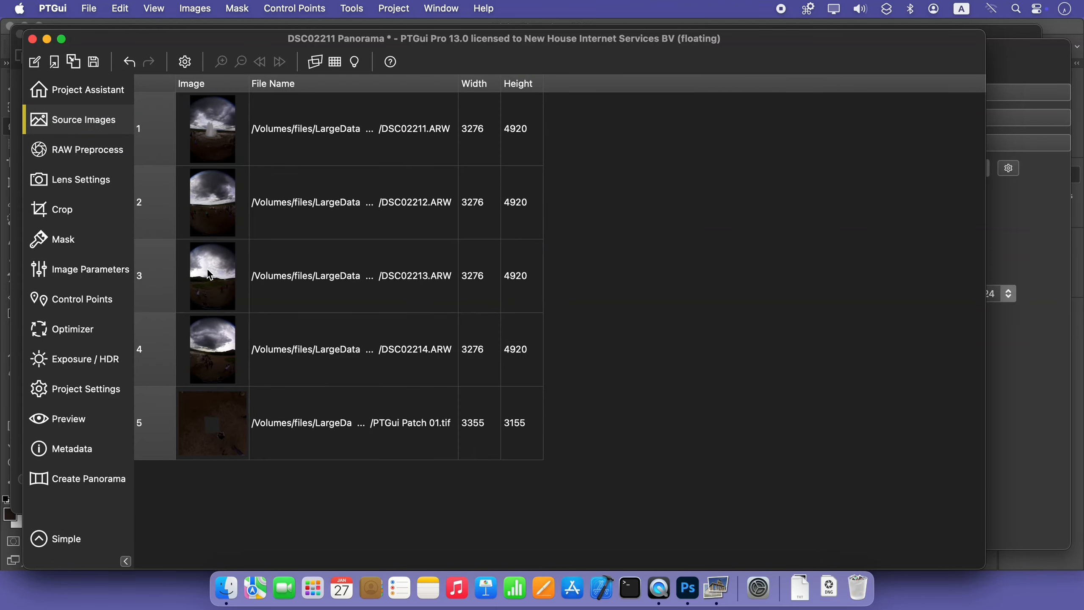
View the patch image's rectilinear lens profile in the lens settings, and its mask in the mask editor
{"action": "left_click", "coordinate": [83, 180]}
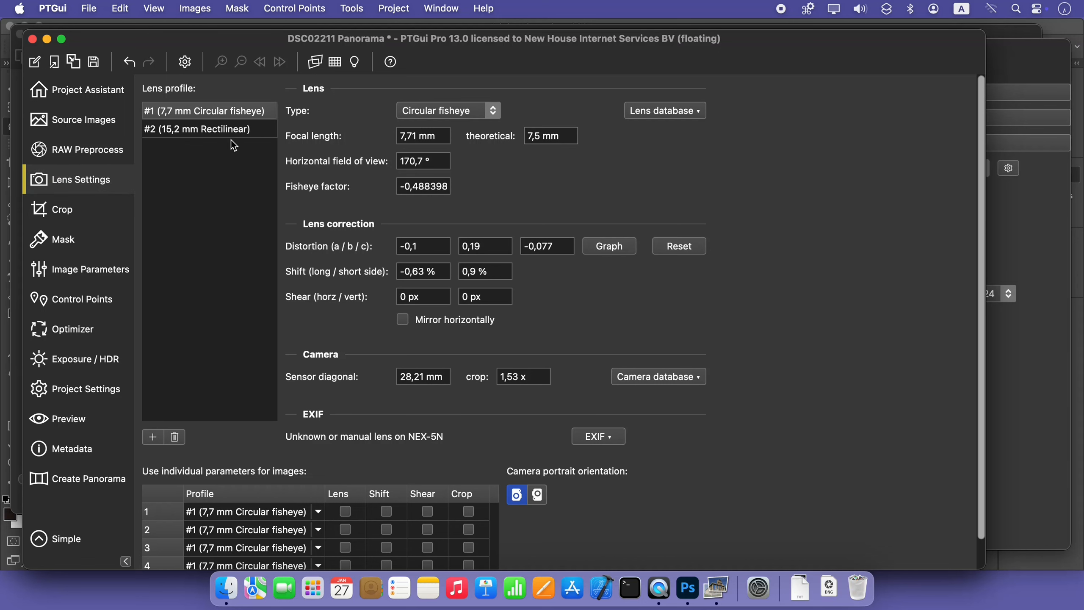
{"action": "left_click", "coordinate": [276, 133]}
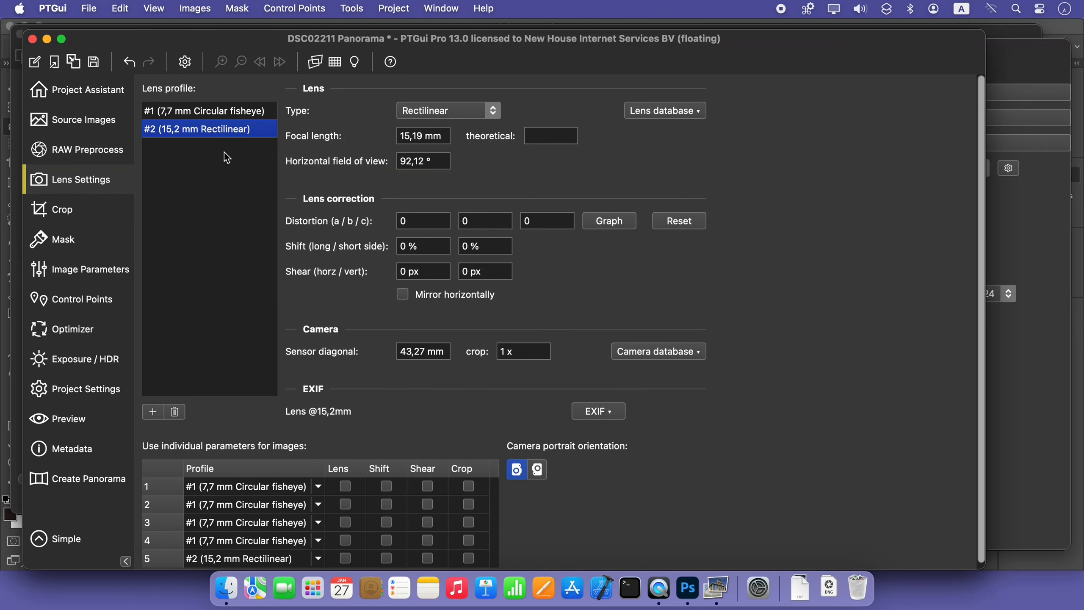
{"action": "left_click", "coordinate": [96, 241]}
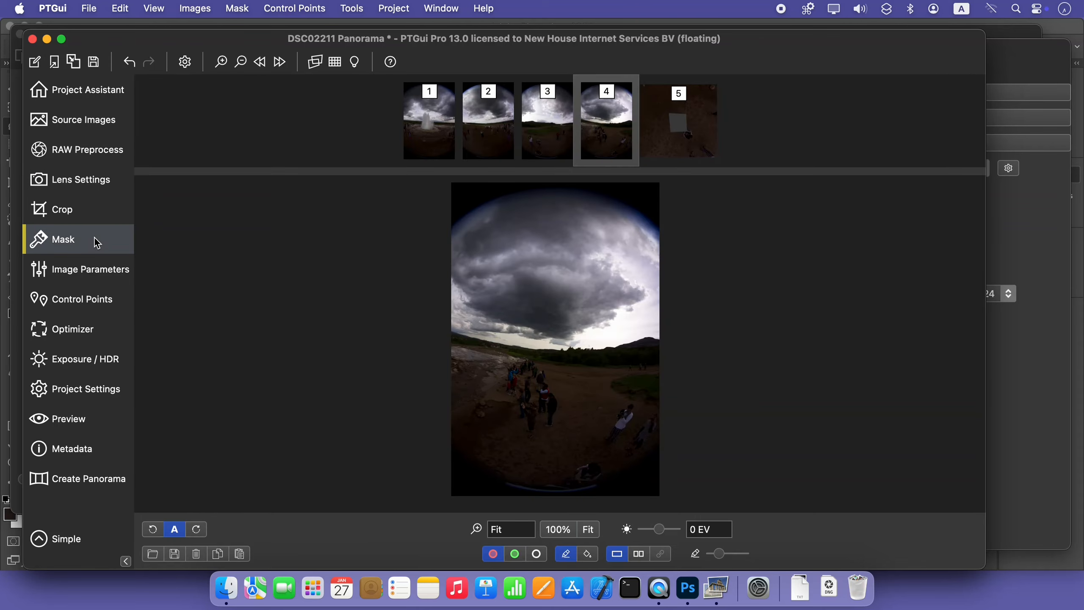
{"action": "left_click", "coordinate": [676, 138]}
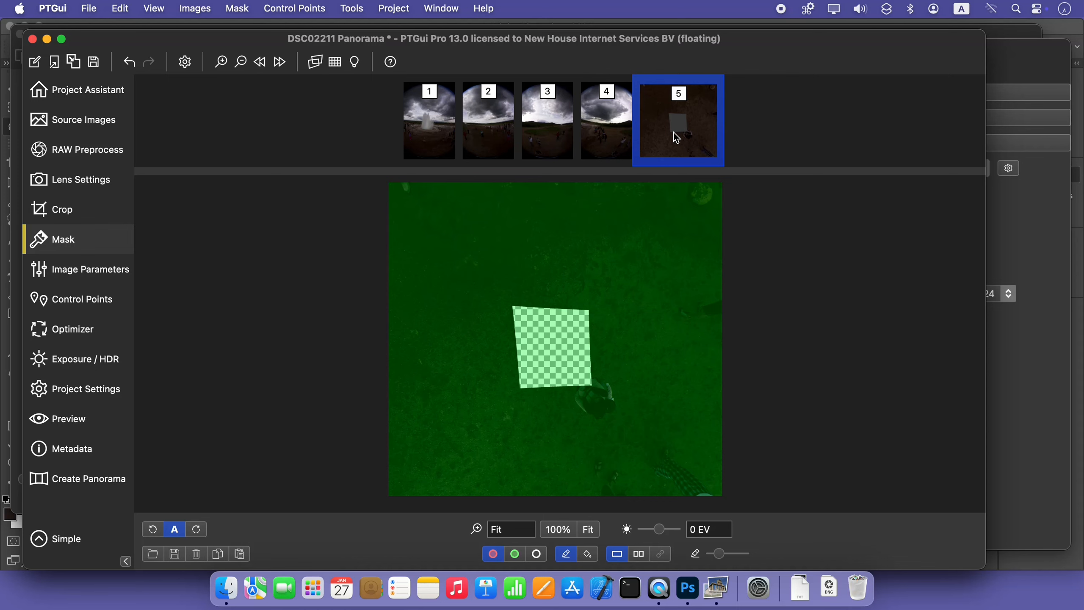
Examine the patch image's coverage in the Panorama Editor's individual image mode, and return to editing the whole panorama
{"action": "left_click", "coordinate": [353, 8]}
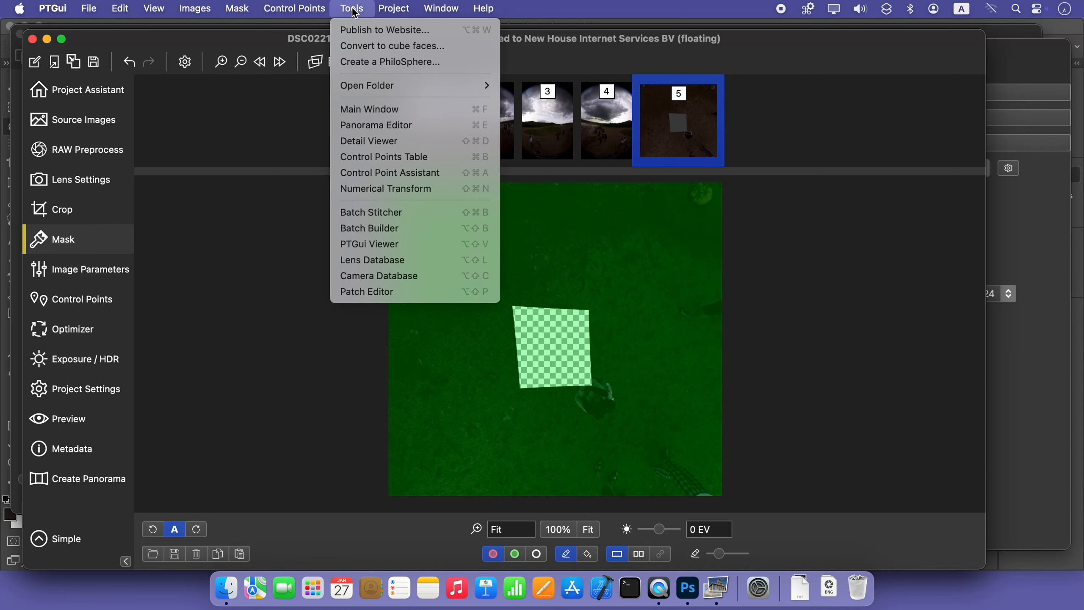
{"action": "left_click", "coordinate": [360, 126]}
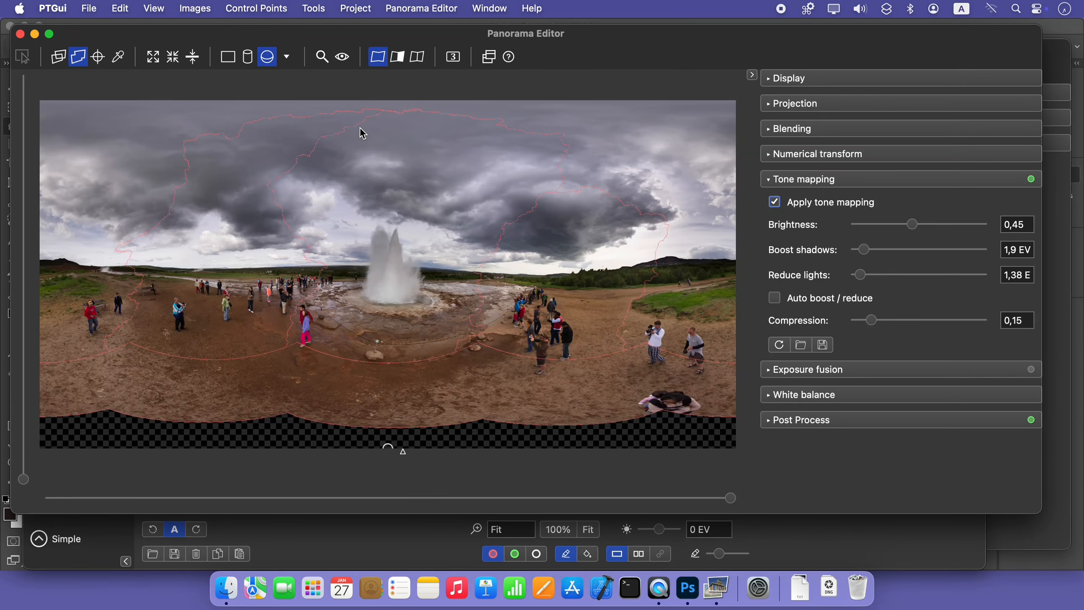
{"action": "left_click", "coordinate": [62, 62]}
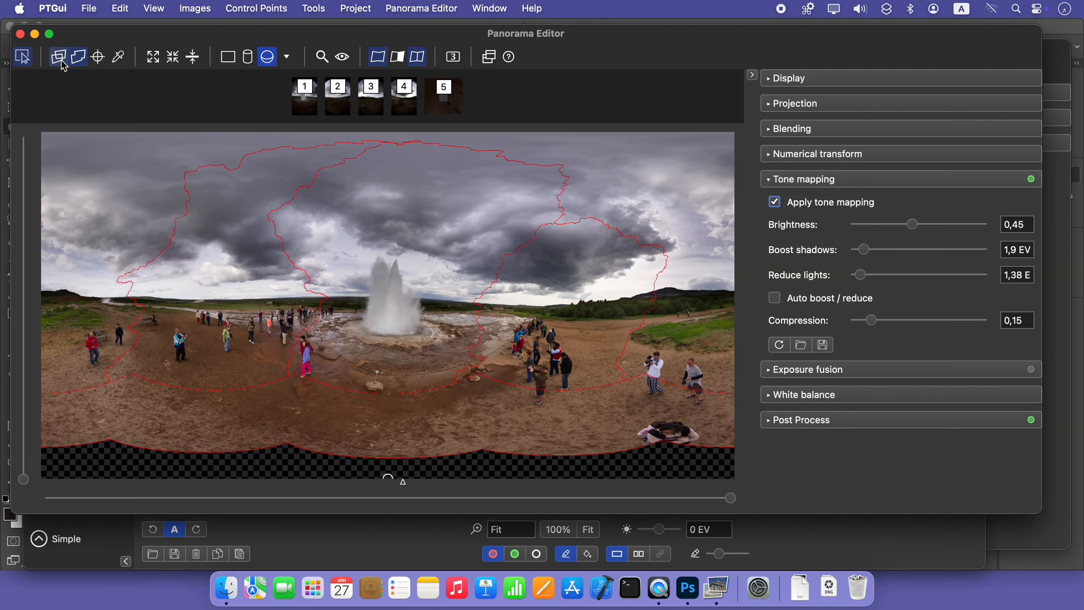
{"action": "left_click", "coordinate": [442, 107]}
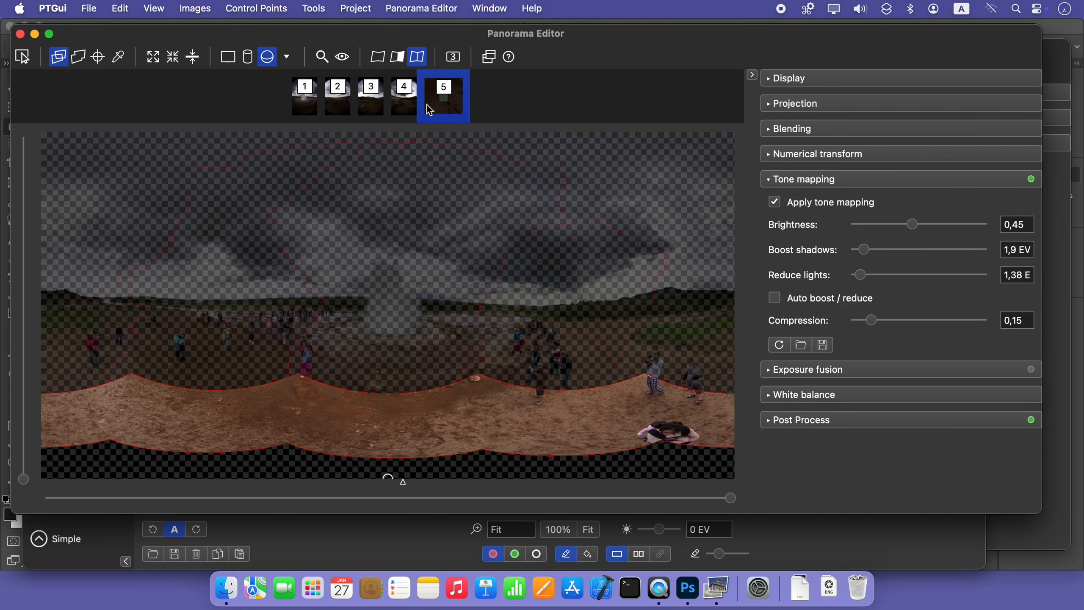
{"action": "left_click", "coordinate": [84, 62]}
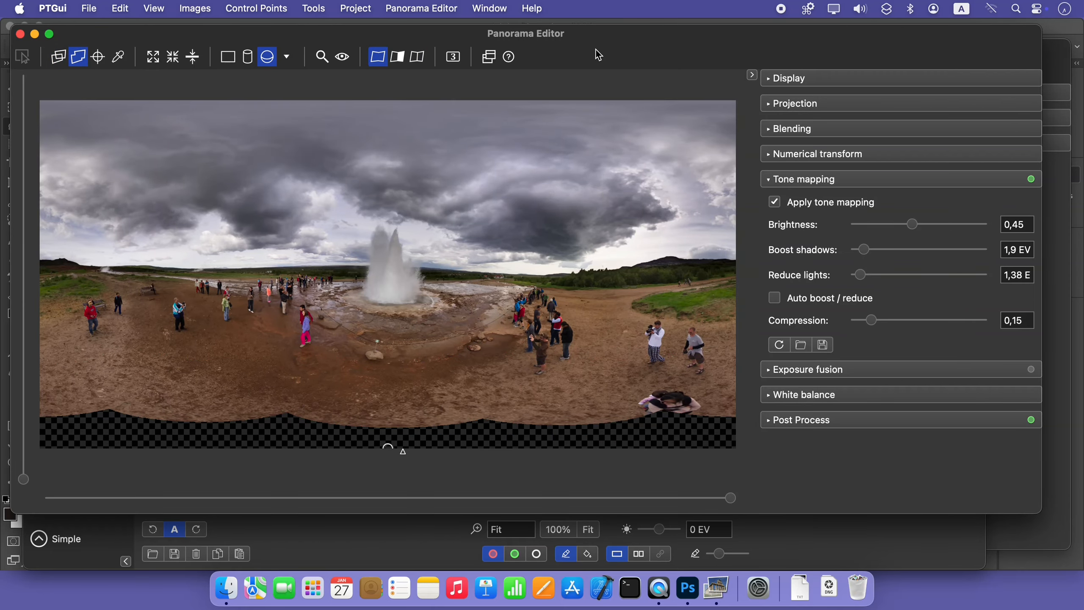
Switch to Photoshop, lasso the transparent hole together with the adjoining person, and fill the selection using Generative Fill without a prompt
{"action": "left_click", "coordinate": [688, 588]}
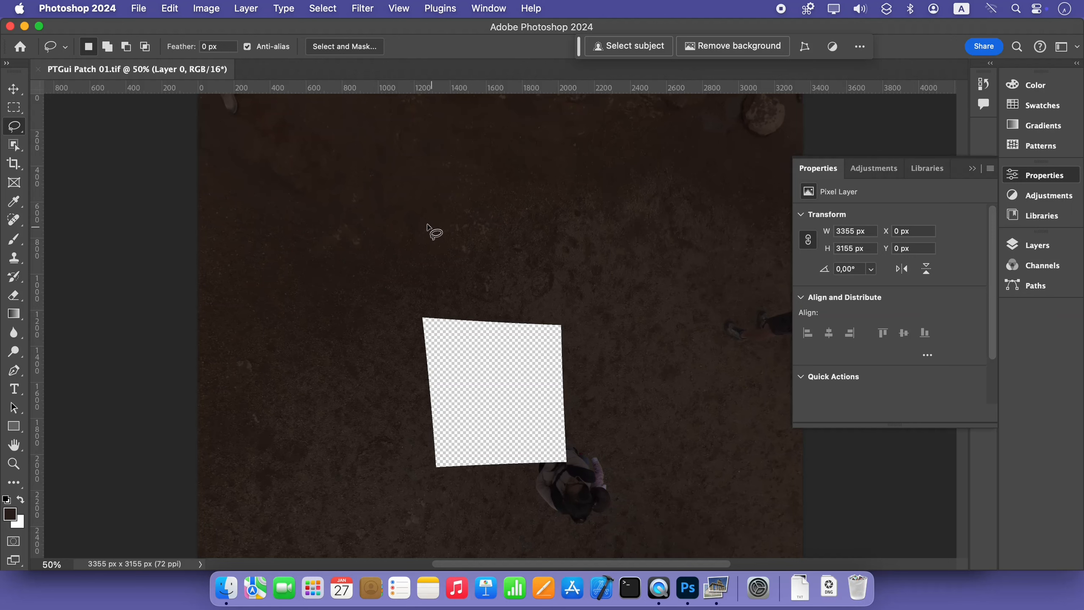
{"action": "scroll", "coordinate": [431, 243], "scroll_direction": "down", "scroll_amount": 2}
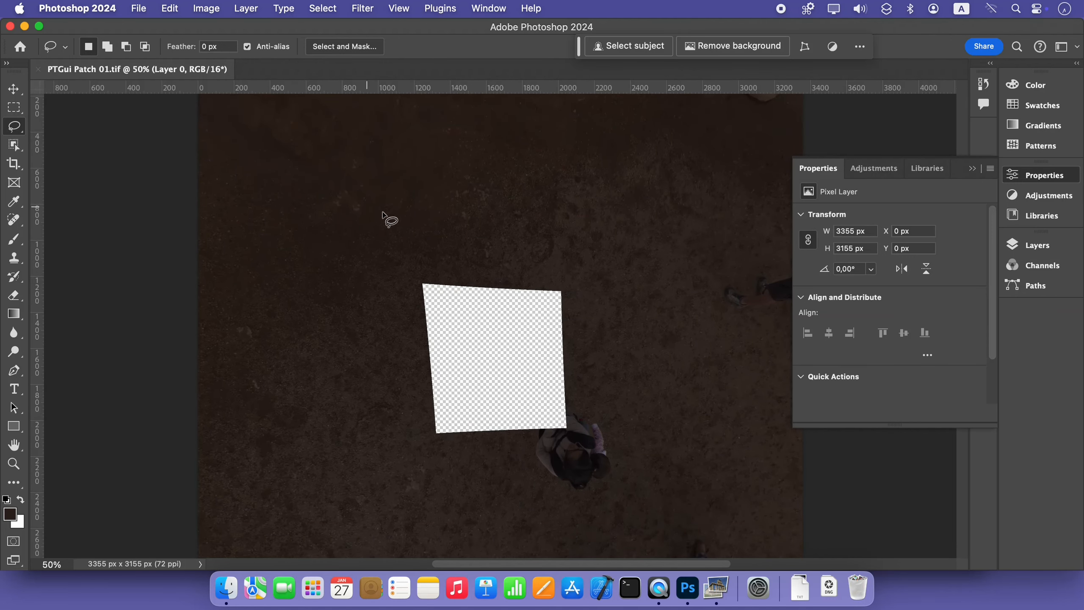
{"action": "mouse_move", "coordinate": [410, 269]}
{"action": "left_mouse_down"}
{"action": "mouse_move", "coordinate": [392, 302]}
{"action": "mouse_move", "coordinate": [396, 357]}
{"action": "mouse_move", "coordinate": [408, 452]}
{"action": "mouse_move", "coordinate": [426, 469]}
{"action": "mouse_move", "coordinate": [507, 476]}
{"action": "mouse_move", "coordinate": [603, 509]}
{"action": "mouse_move", "coordinate": [638, 485]}
{"action": "mouse_move", "coordinate": [637, 407]}
{"action": "mouse_move", "coordinate": [564, 265]}
{"action": "mouse_move", "coordinate": [519, 250]}
{"action": "mouse_move", "coordinate": [404, 274]}
{"action": "left_mouse_up"}
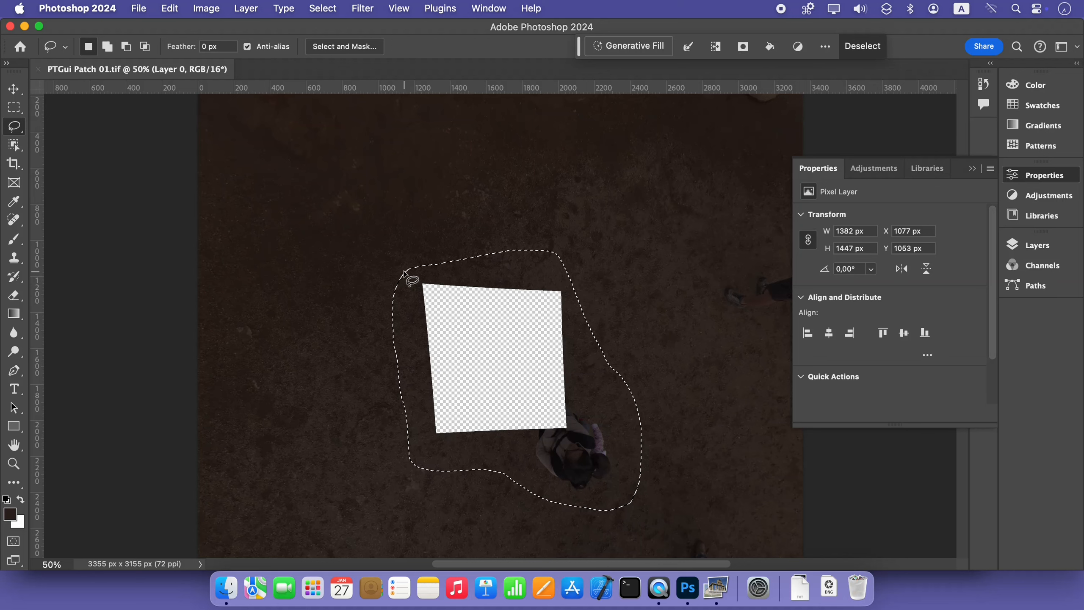
{"action": "left_click", "coordinate": [624, 46]}
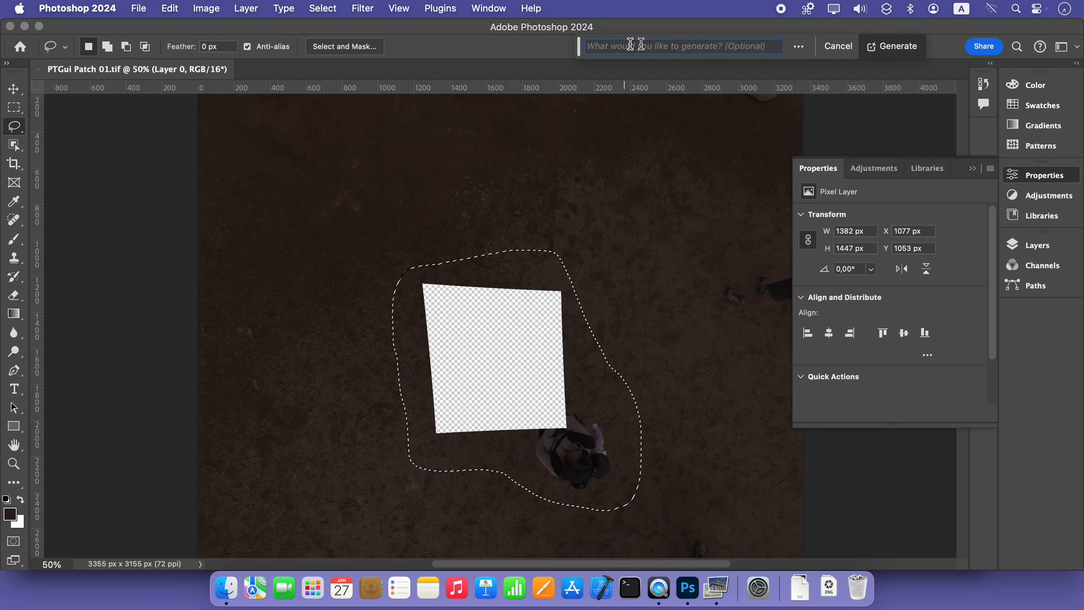
{"action": "left_click", "coordinate": [891, 48]}
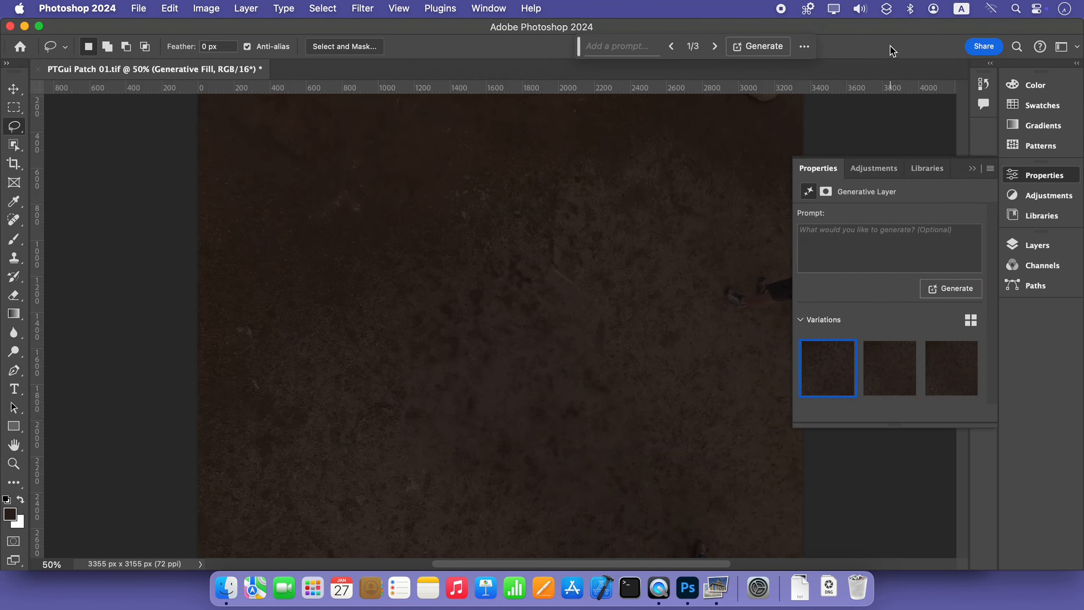
Save the retouched patch as a TIFF with LZW image compression, interleaved pixel order, IBM PC byte order and RLE-compressed layers
{"action": "left_click", "coordinate": [139, 8]}
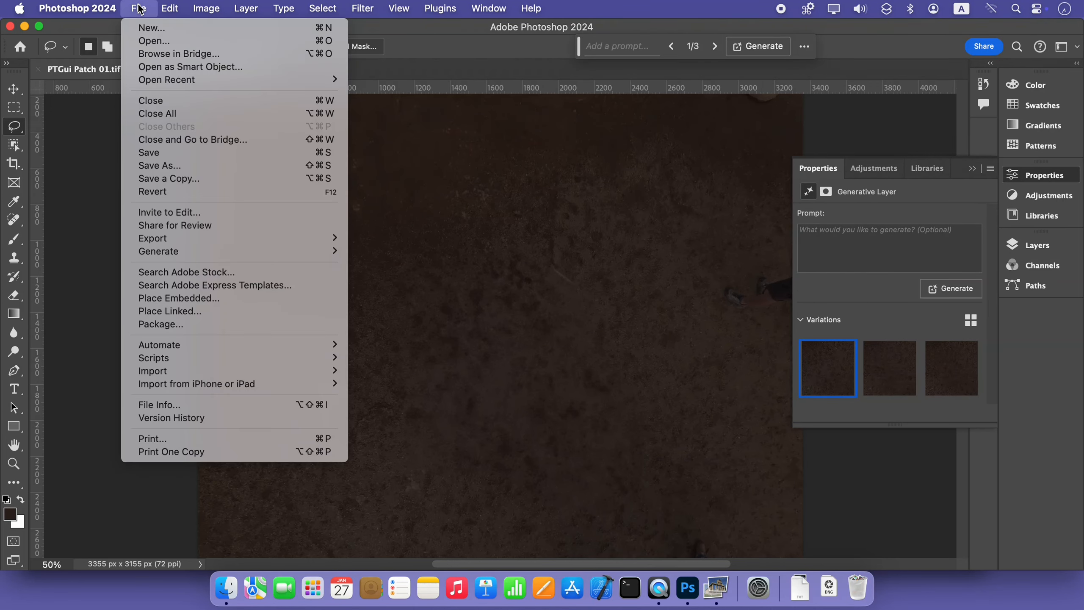
{"action": "left_click", "coordinate": [156, 153]}
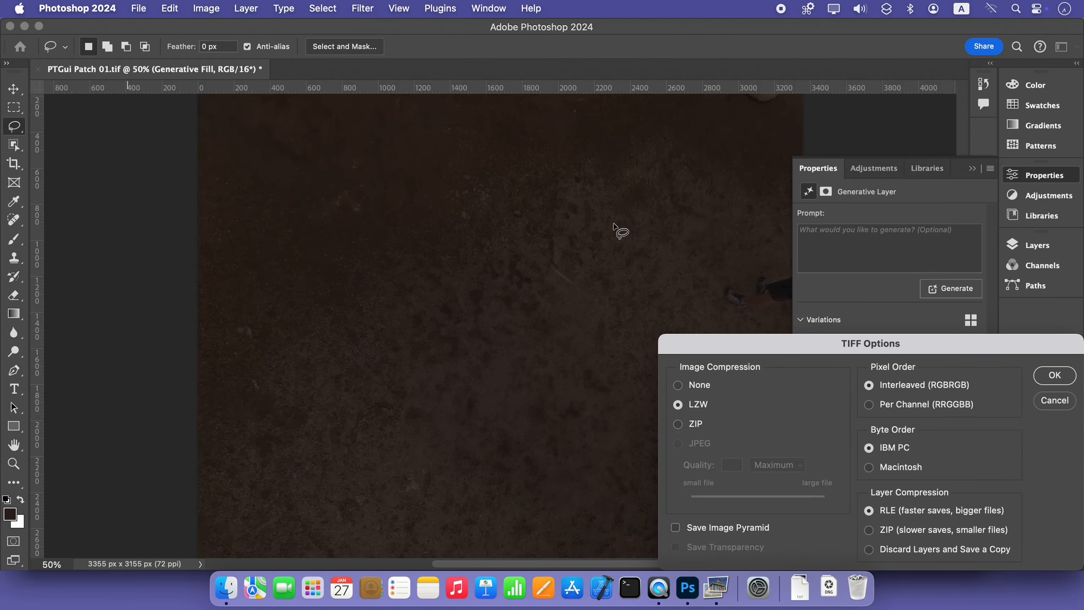
{"action": "left_click_drag", "start_coordinate": [746, 348], "coordinate": [377, 177]}
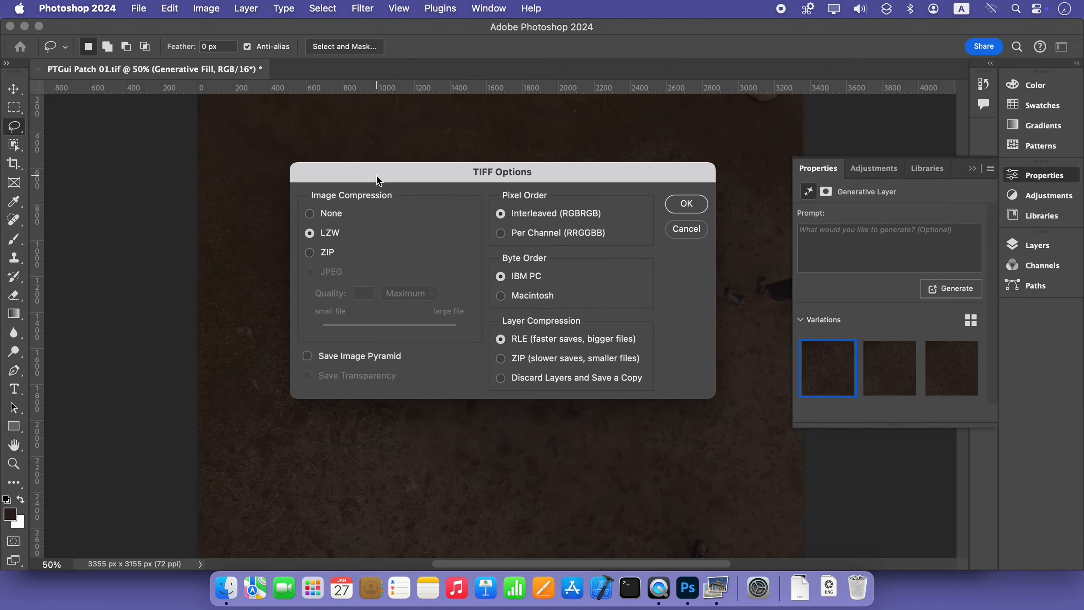
{"action": "left_click", "coordinate": [691, 205]}
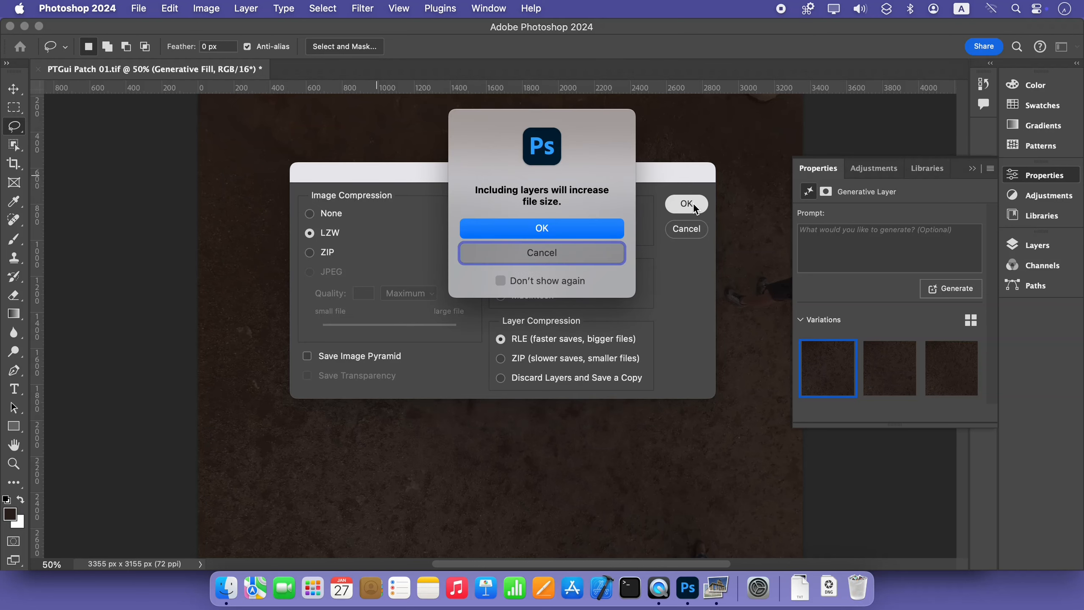
{"action": "left_click", "coordinate": [536, 233]}
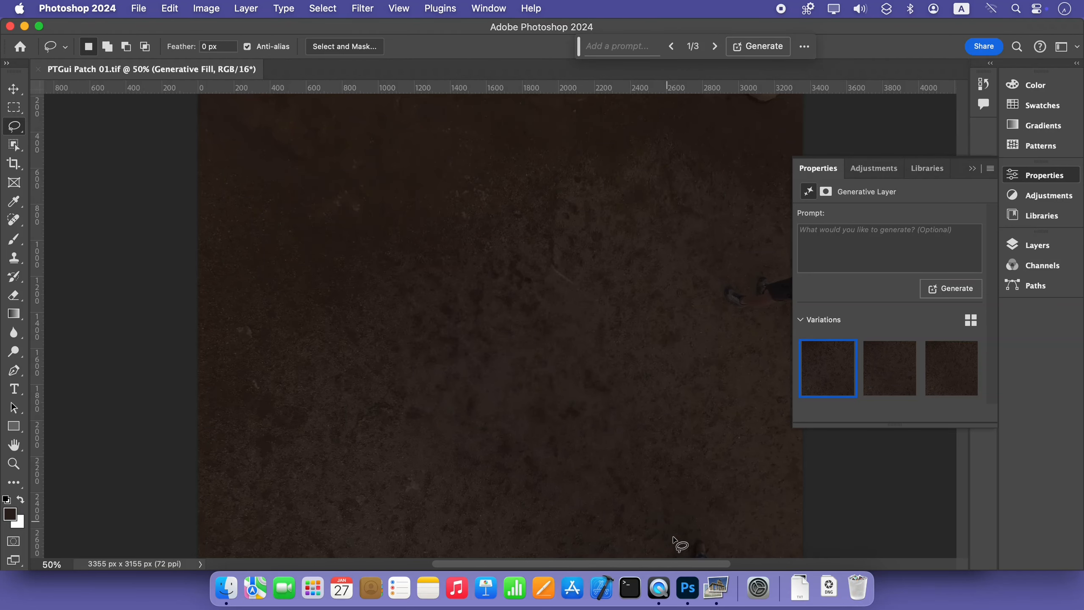
Switch back to PTGui and check the retouched nadir in the Panorama Editor and the patch's mask in the main window
{"action": "left_click", "coordinate": [711, 589]}
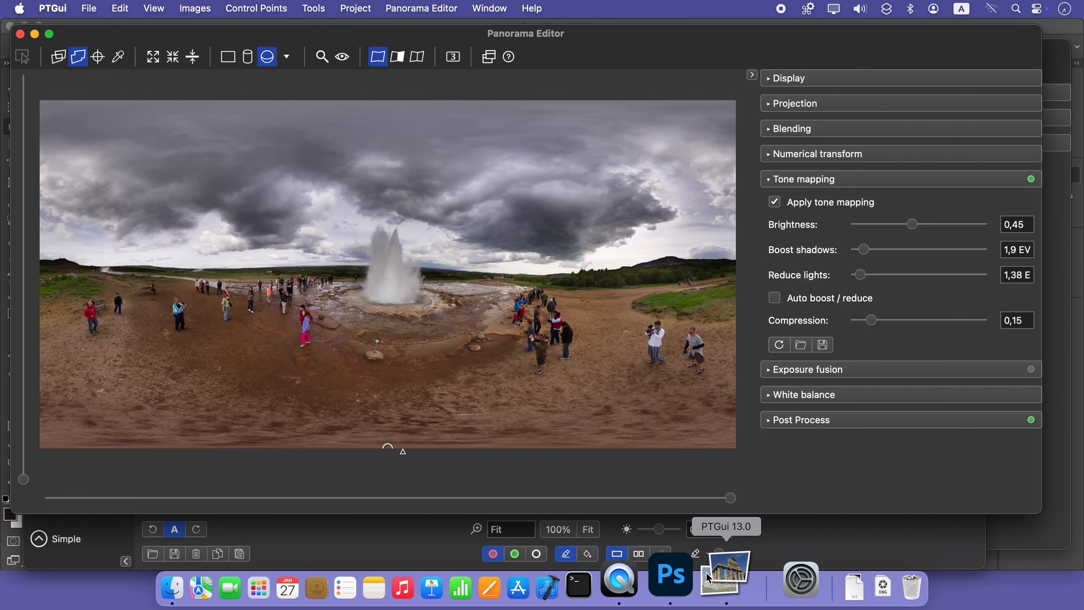
{"action": "left_click", "coordinate": [316, 8]}
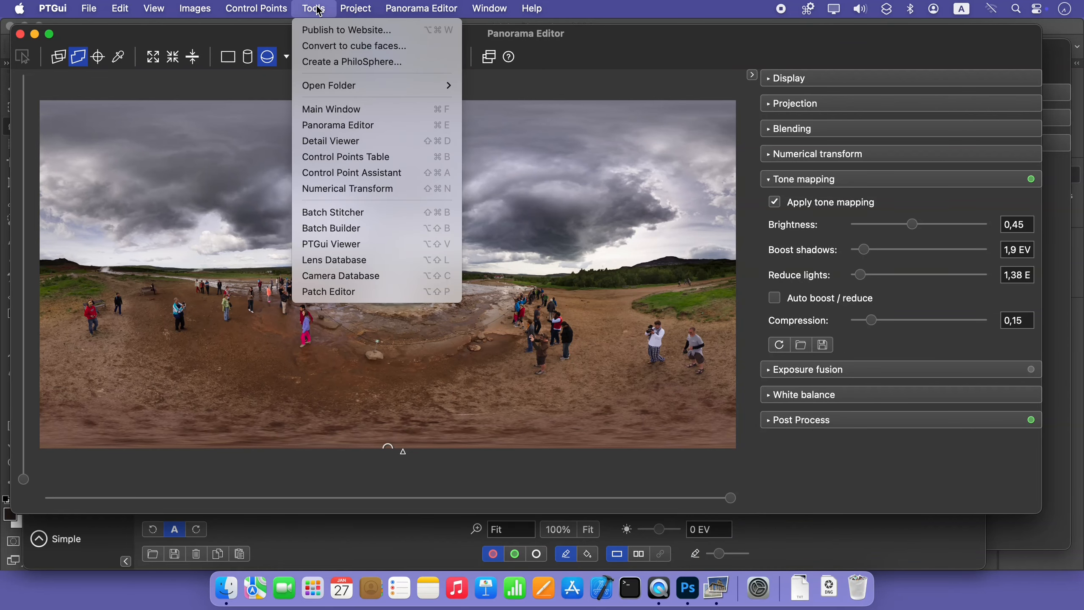
{"action": "left_click", "coordinate": [331, 109]}
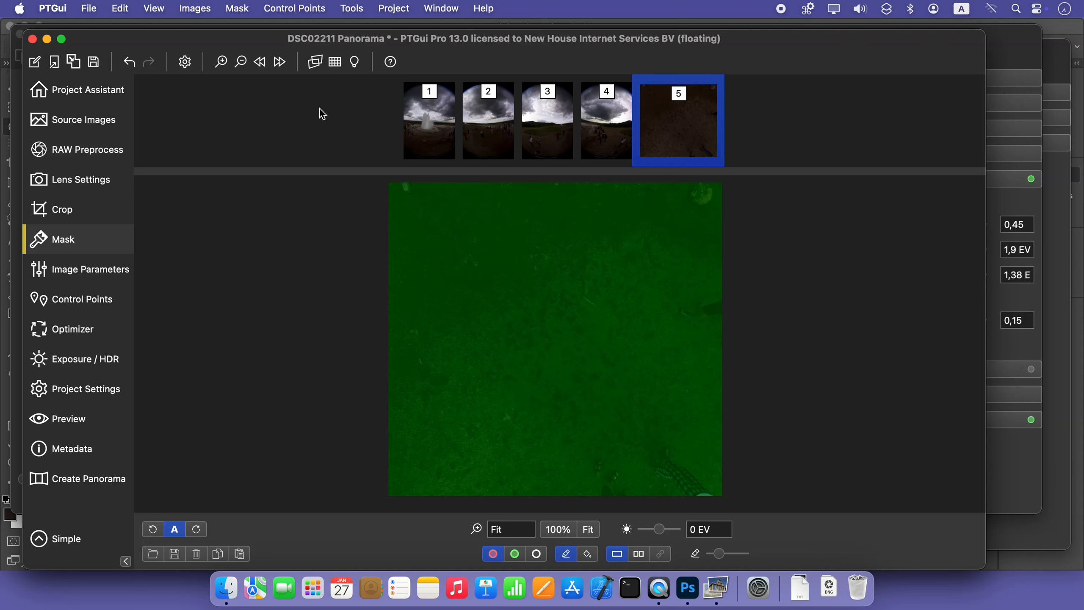
Remove the patch image PTGui Patch 01.tif from the project's source images
{"action": "left_click", "coordinate": [76, 122]}
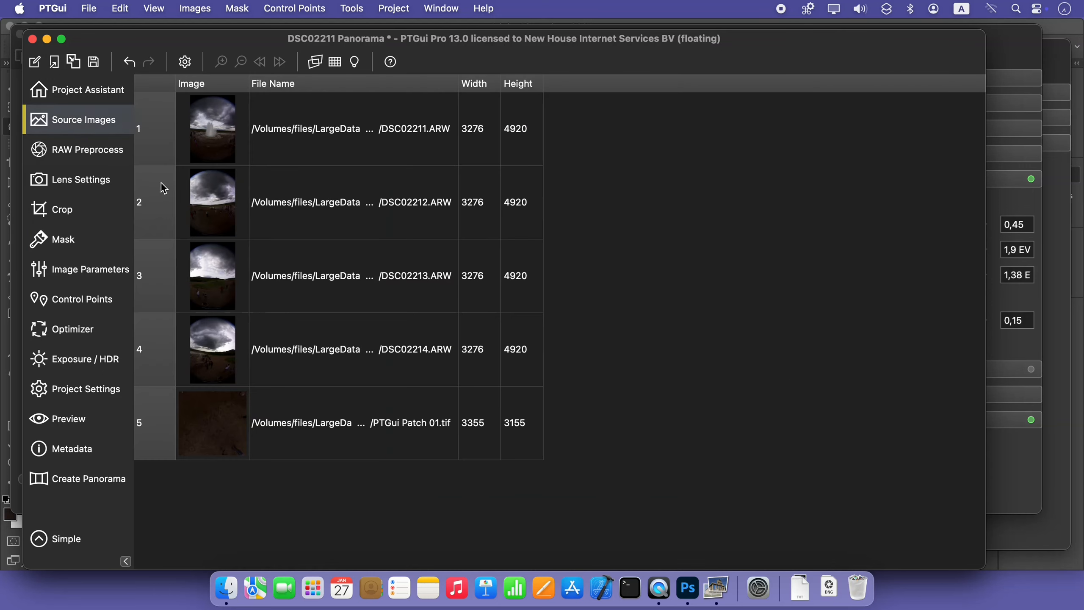
{"action": "left_click", "coordinate": [323, 411]}
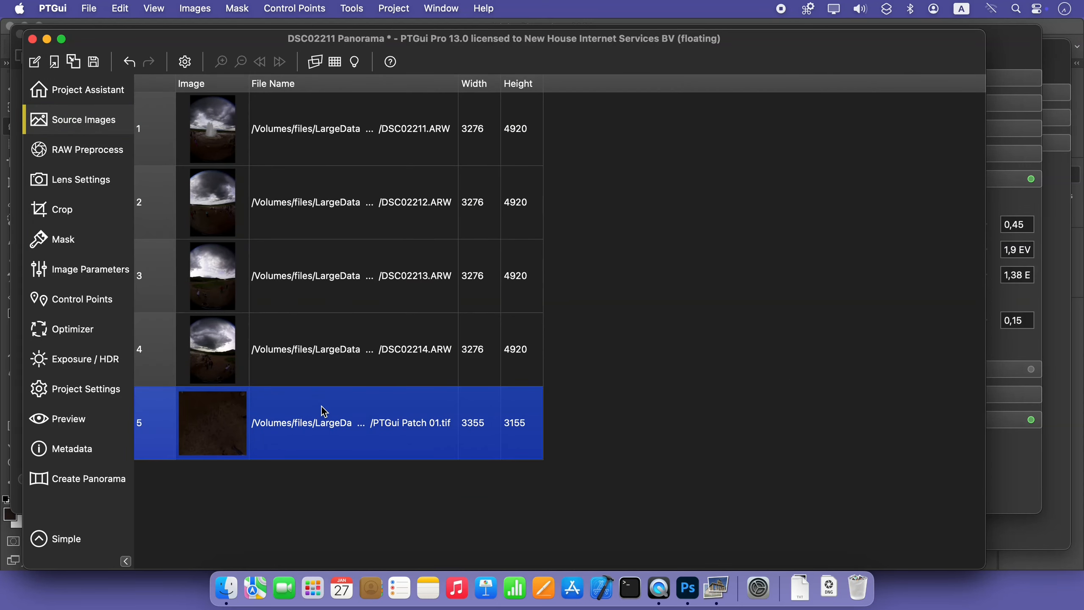
{"action": "key", "text": "Delete"}
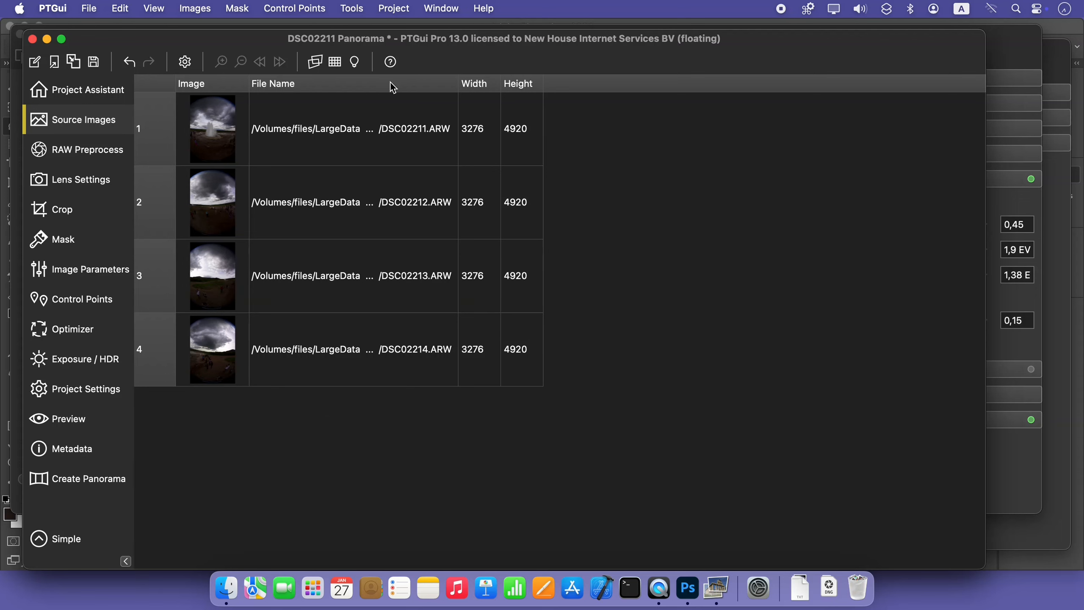
Reopen the Detail Viewer and frame a wider area of ground around the nadir hole
{"action": "left_click", "coordinate": [351, 9]}
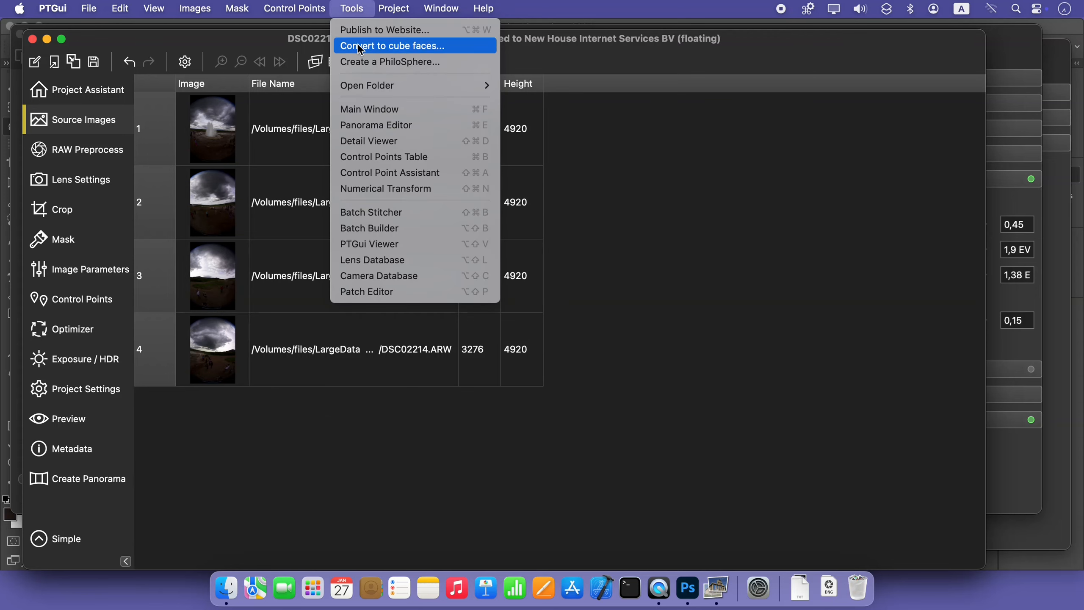
{"action": "left_click", "coordinate": [366, 141]}
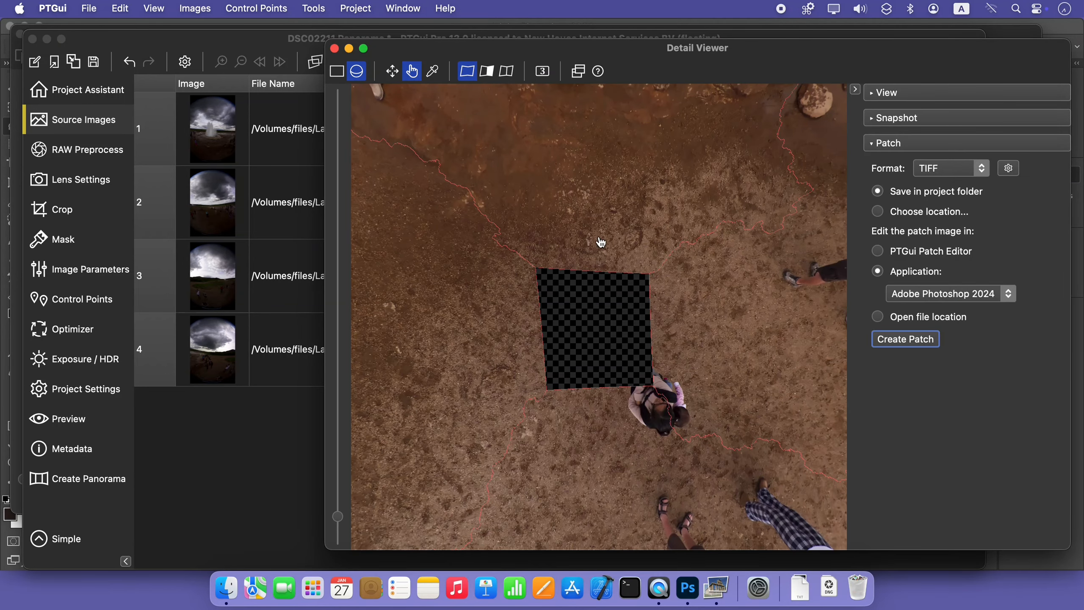
{"action": "scroll", "coordinate": [743, 327], "scroll_direction": "down", "scroll_amount": 1}
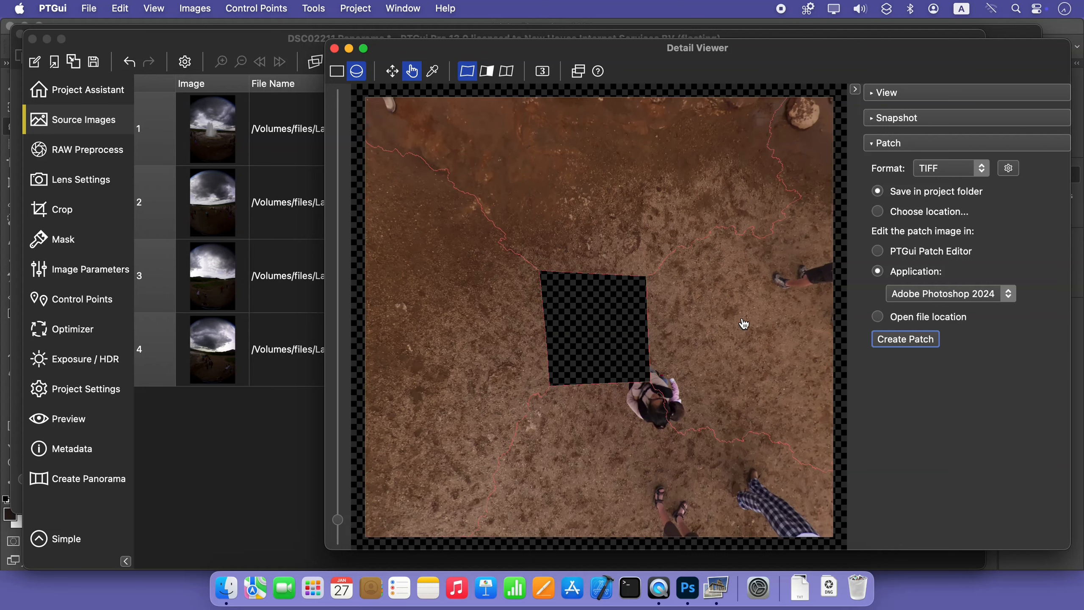
{"action": "scroll", "coordinate": [748, 317], "scroll_direction": "up", "scroll_amount": 1}
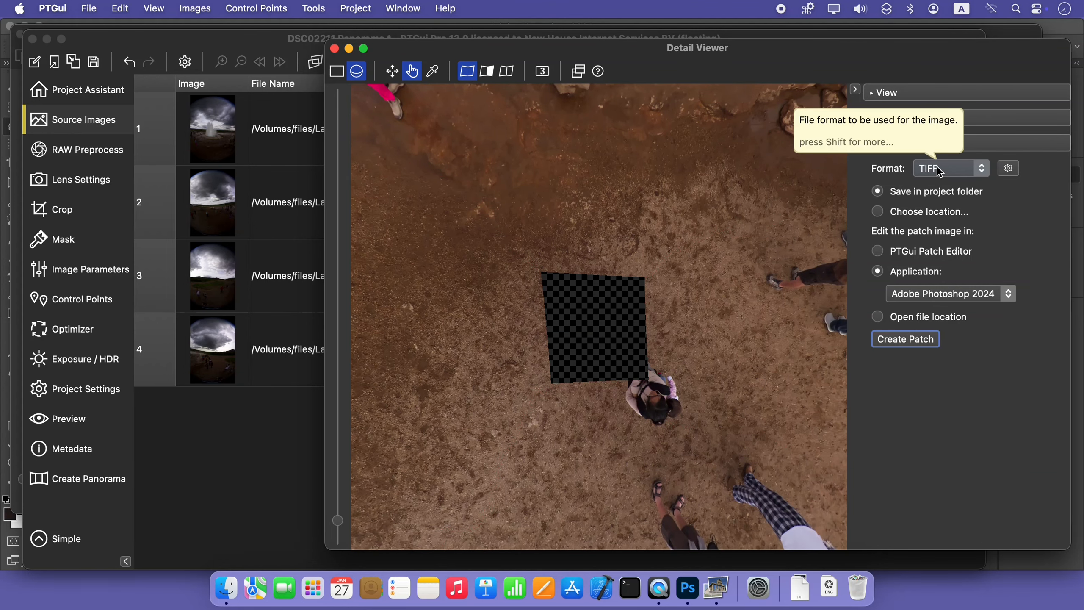
Create a JPEG 2000 patch, 16 bits per channel, 80% quality, with alpha, in the project folder for editing in PTGui Patch Editor
{"action": "left_click", "coordinate": [936, 166]}
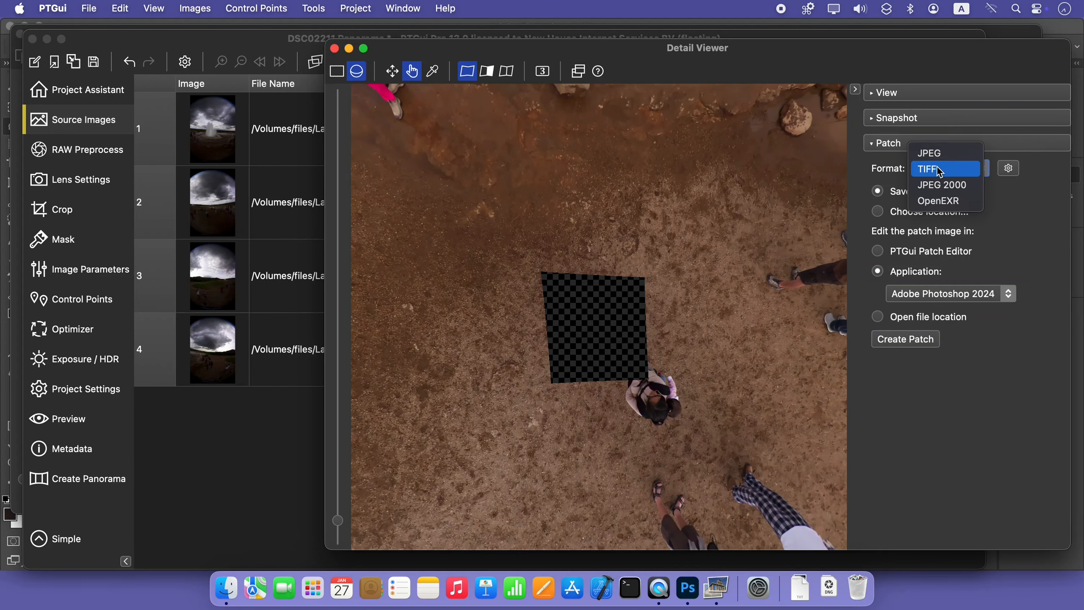
{"action": "left_click", "coordinate": [953, 186]}
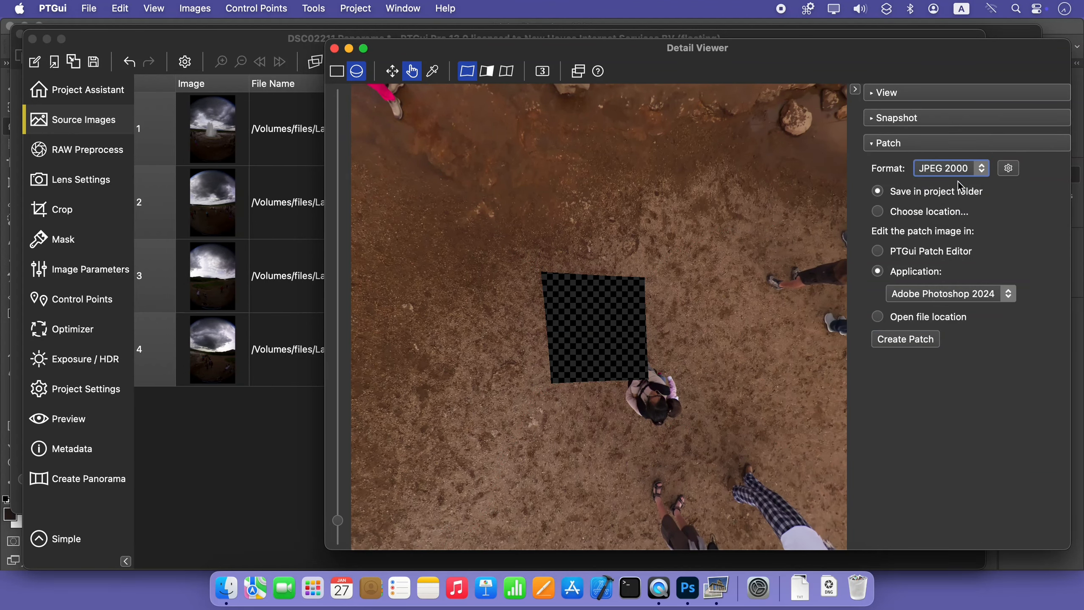
{"action": "left_click", "coordinate": [1008, 167]}
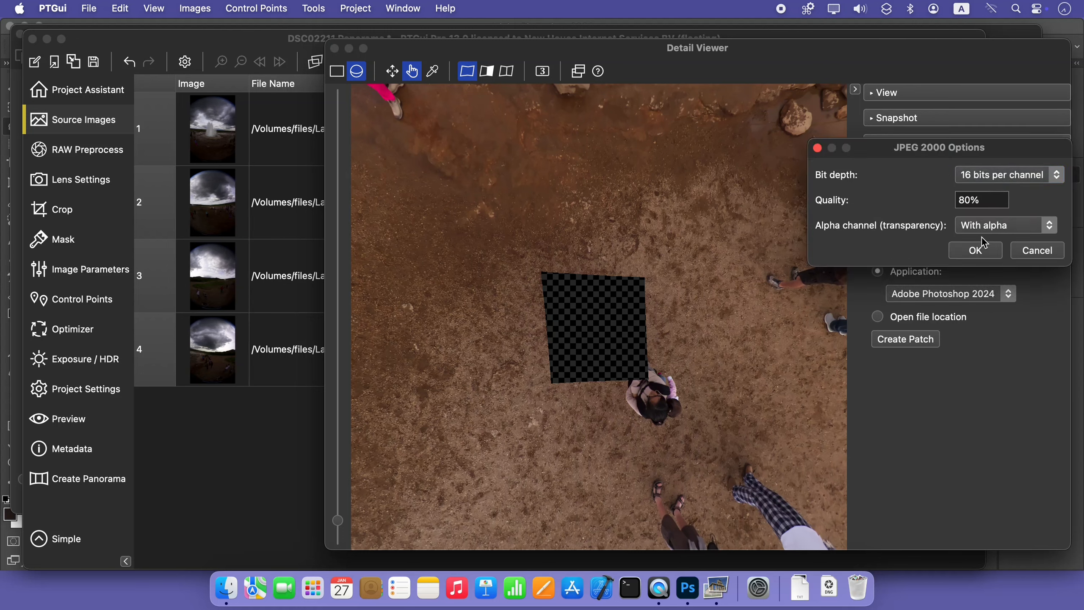
{"action": "left_click", "coordinate": [982, 252]}
{"action": "left_click", "coordinate": [982, 254]}
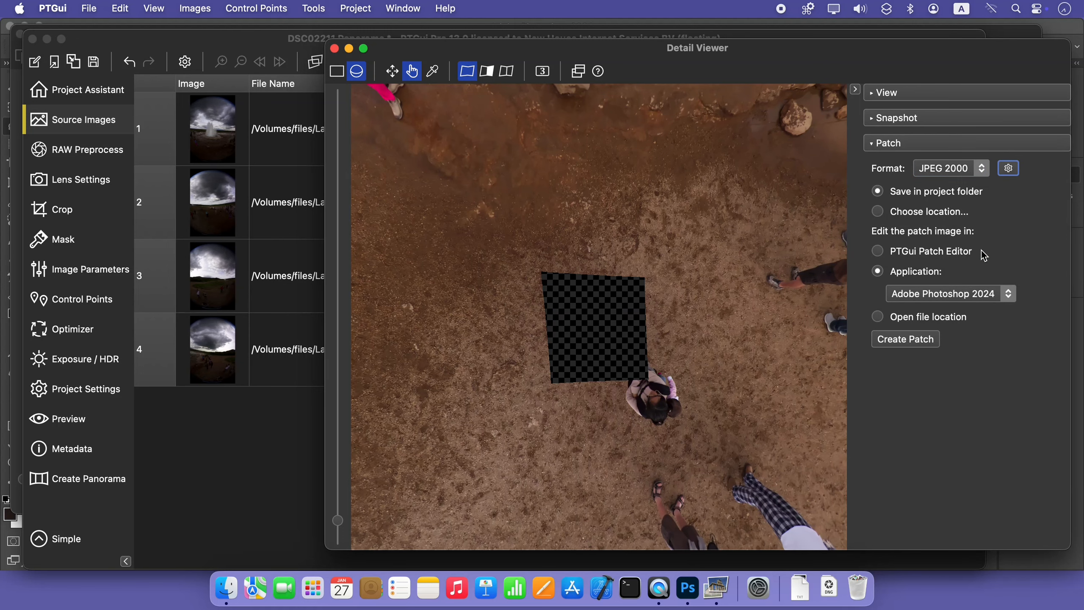
{"action": "left_click", "coordinate": [916, 252]}
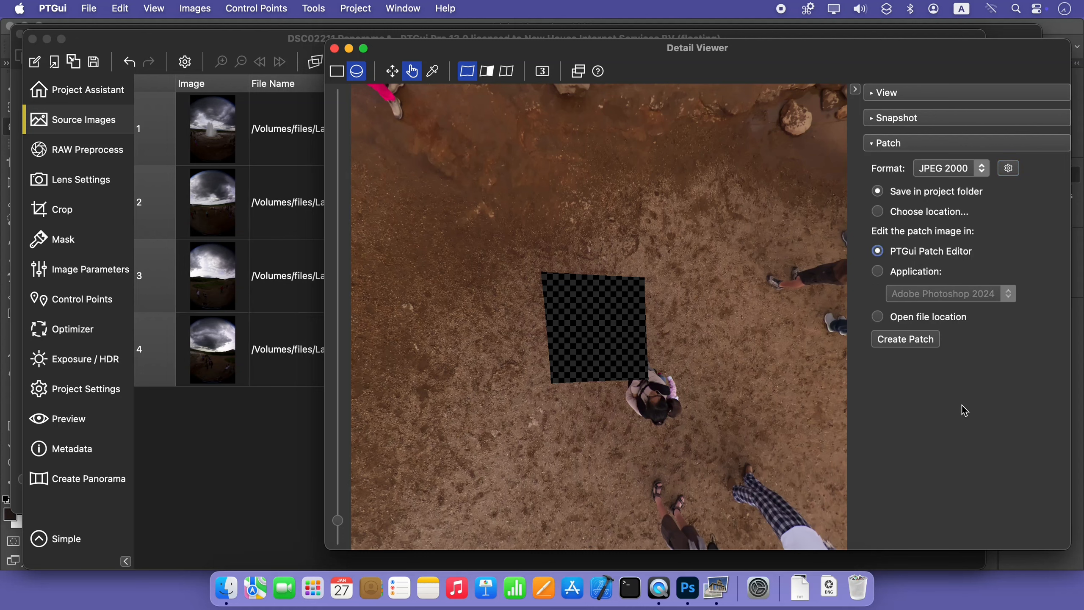
{"action": "left_click", "coordinate": [895, 347]}
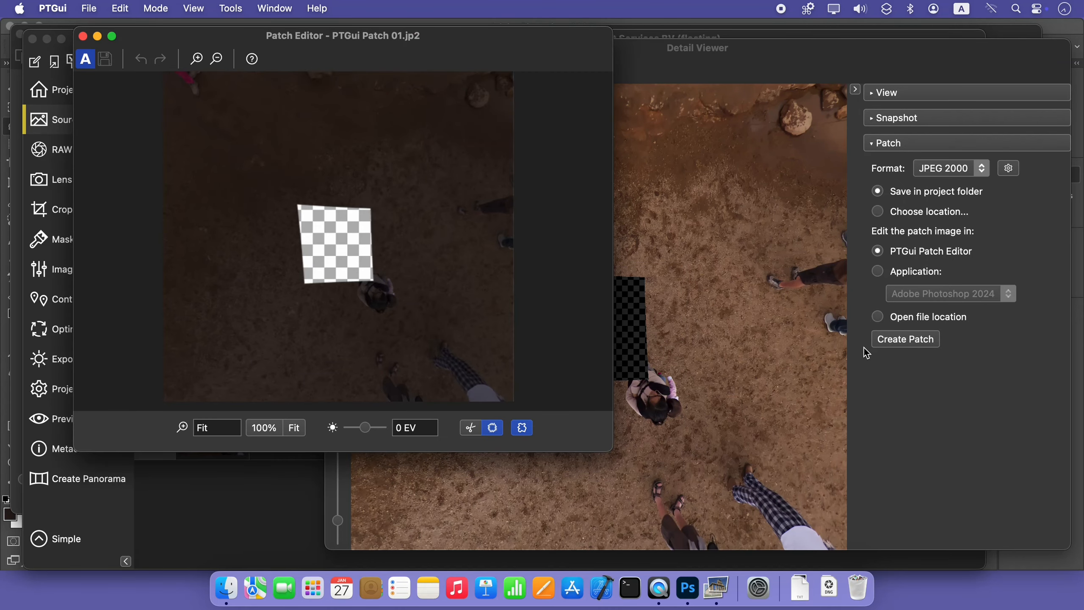
Brighten the enlarged Patch Editor display to 2,3 EV and cut out a polygon enclosing the nadir hole and the adjacent person
{"action": "left_click_drag", "start_coordinate": [604, 452], "coordinate": [867, 564]}
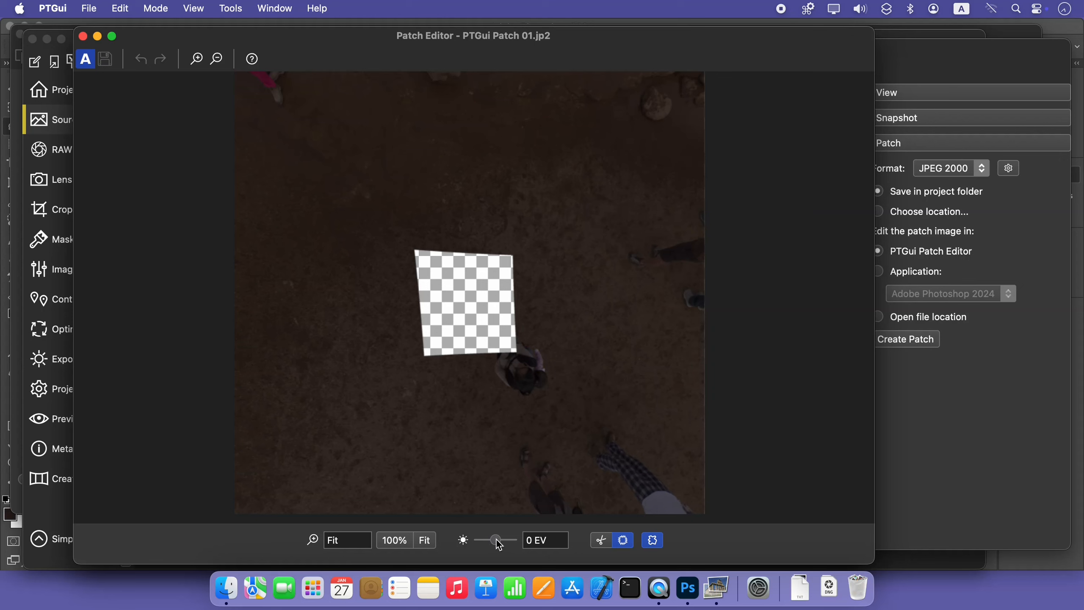
{"action": "left_click_drag", "start_coordinate": [495, 541], "coordinate": [504, 548]}
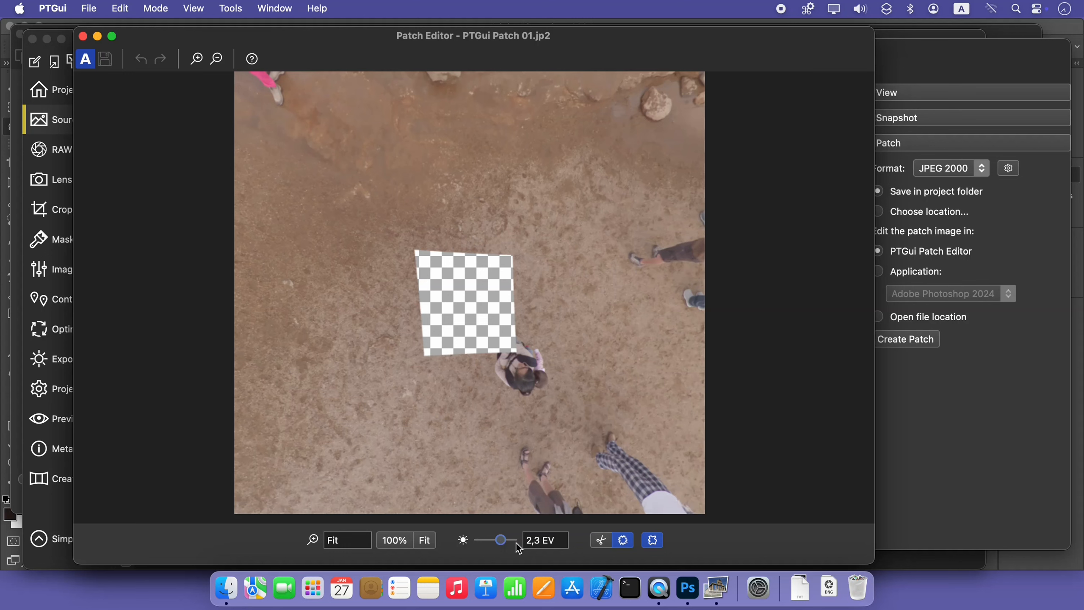
{"action": "left_click", "coordinate": [602, 541]}
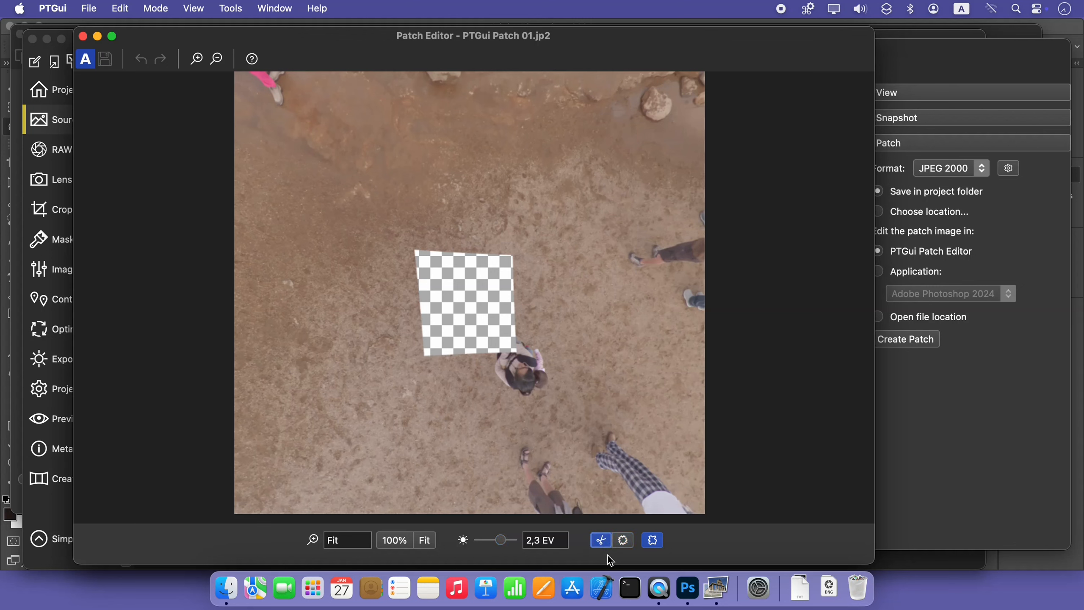
{"action": "left_click", "coordinate": [404, 241]}
{"action": "left_click", "coordinate": [412, 365]}
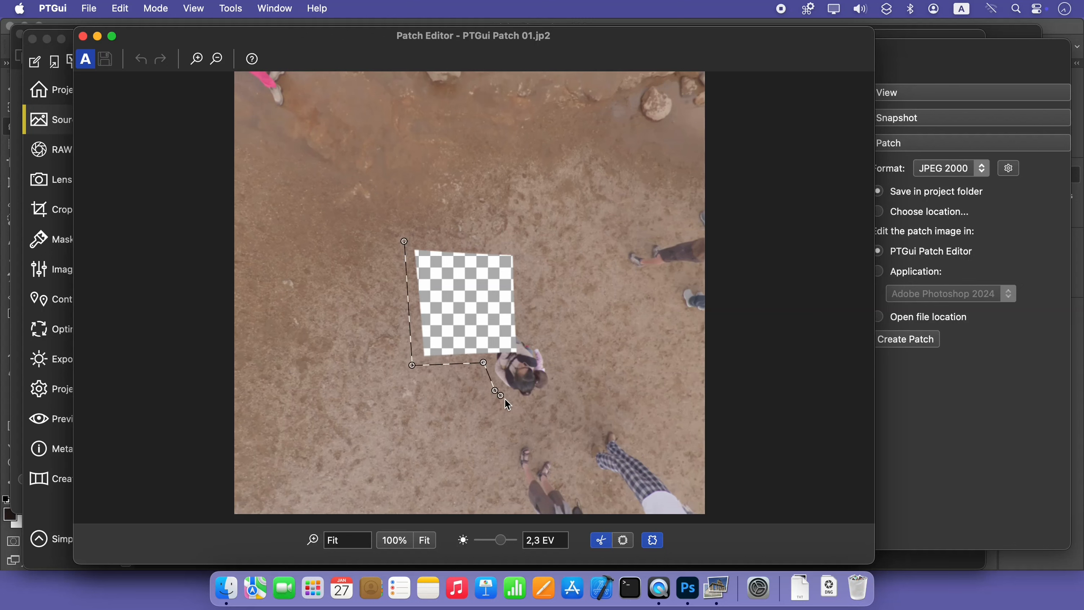
{"action": "left_click", "coordinate": [556, 370]}
{"action": "left_click", "coordinate": [545, 344]}
{"action": "left_click", "coordinate": [526, 333]}
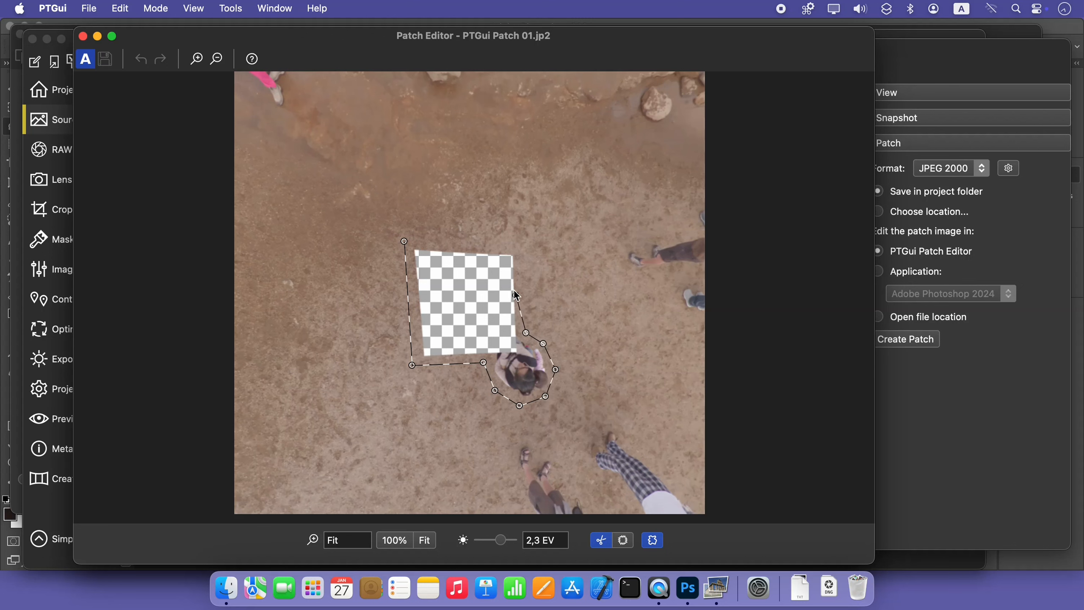
{"action": "left_click", "coordinate": [518, 246]}
{"action": "left_click", "coordinate": [407, 243]}
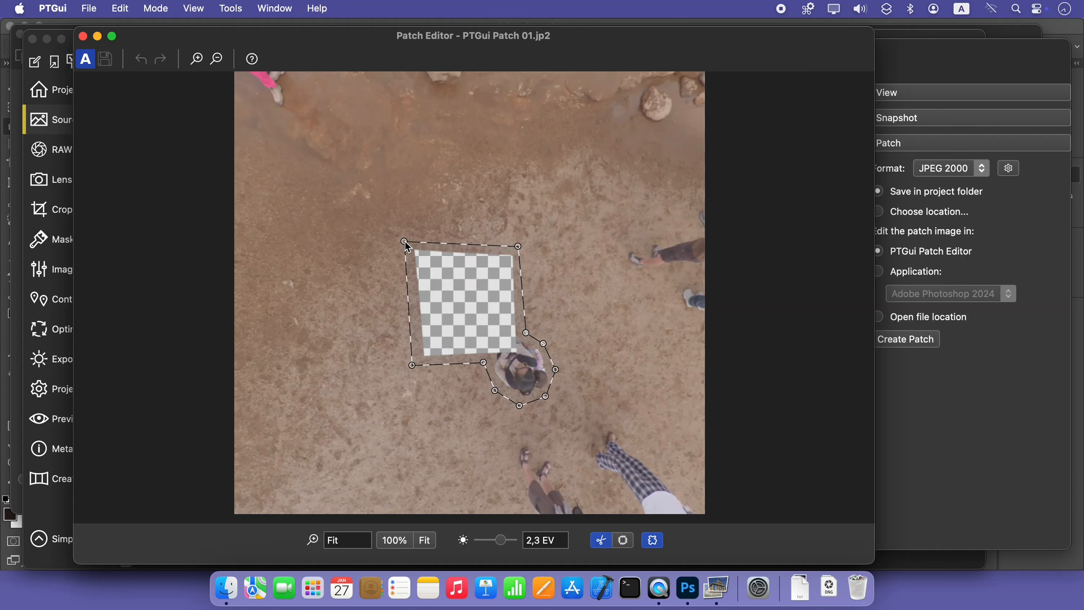
{"action": "left_click", "coordinate": [404, 241]}
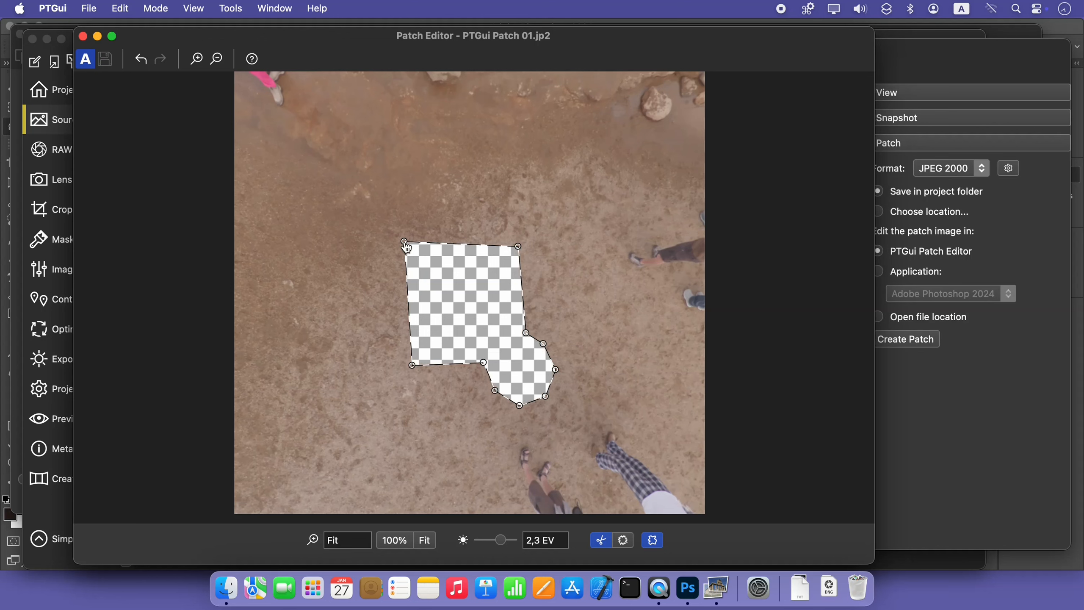
Try a small four-sided cut-out in the ground above the nadir hole, adjust it, and delete it
{"action": "left_click", "coordinate": [497, 155]}
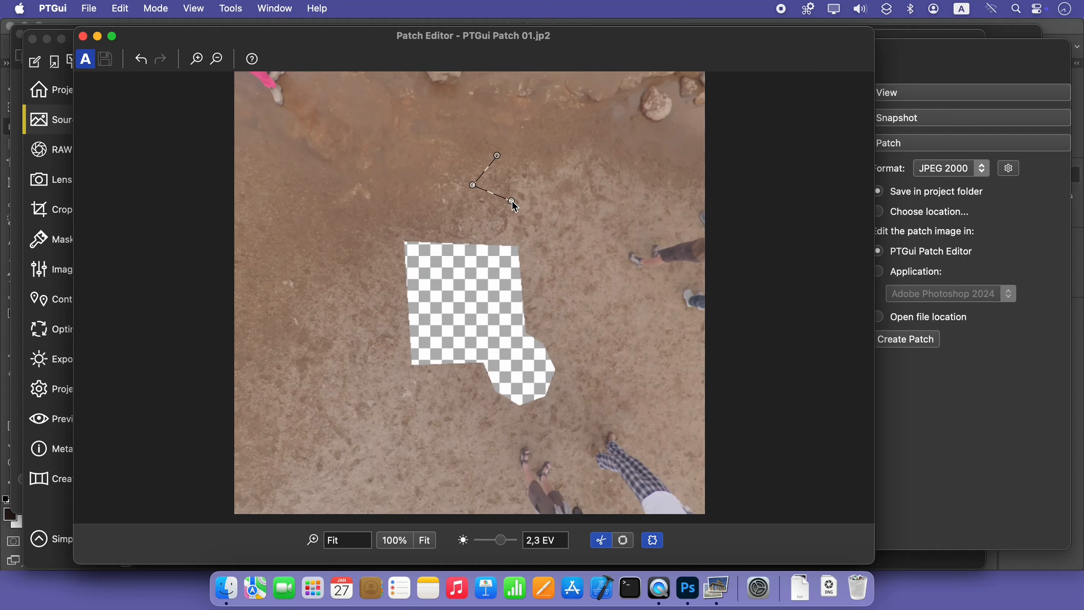
{"action": "left_click", "coordinate": [497, 156]}
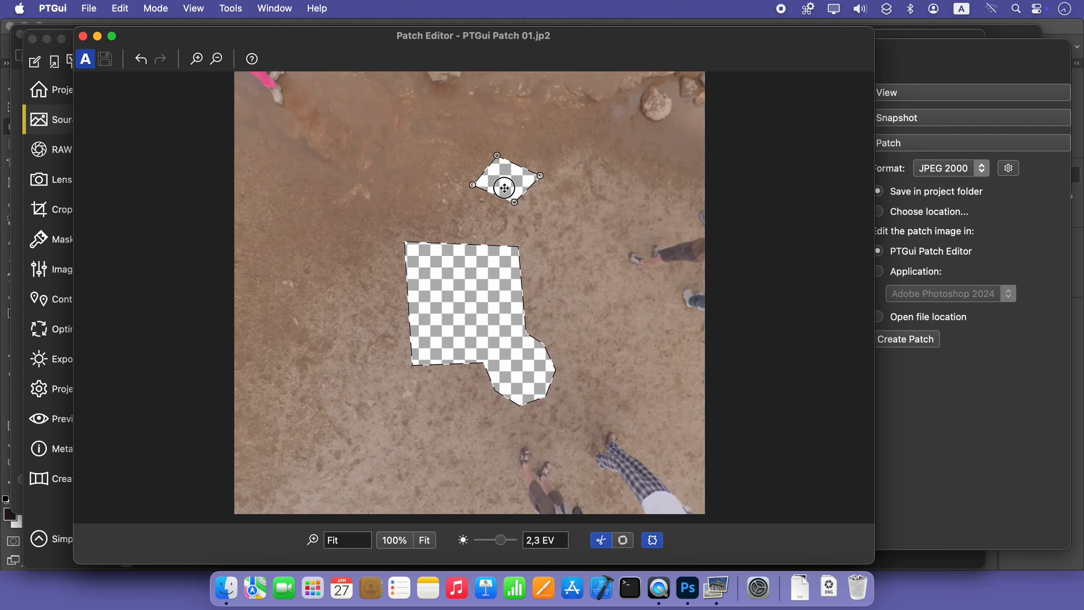
{"action": "left_click_drag", "start_coordinate": [505, 187], "coordinate": [476, 210]}
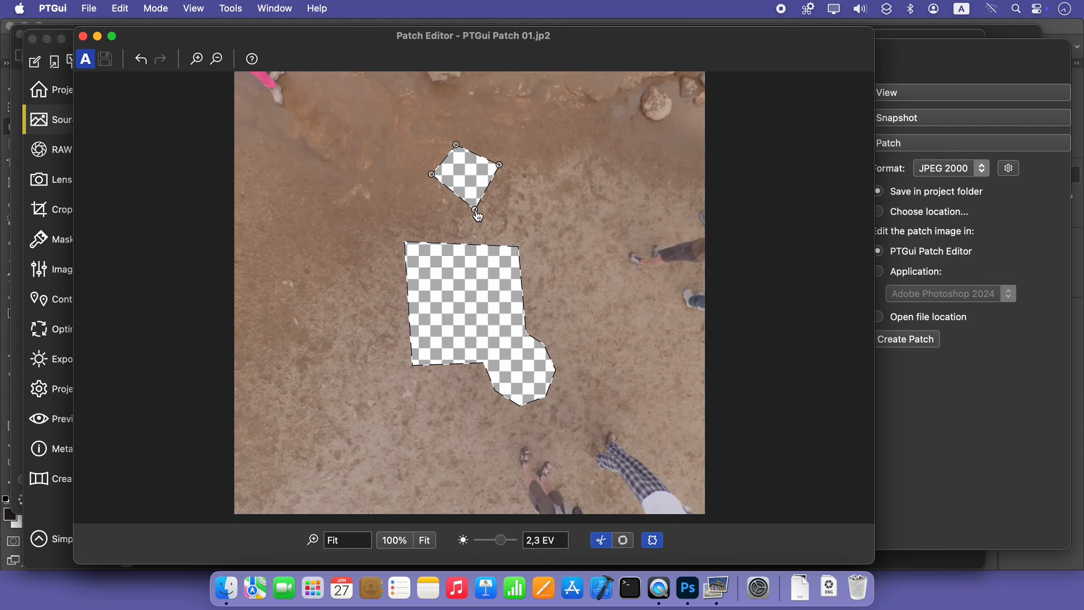
{"action": "key", "text": "BackSpace"}
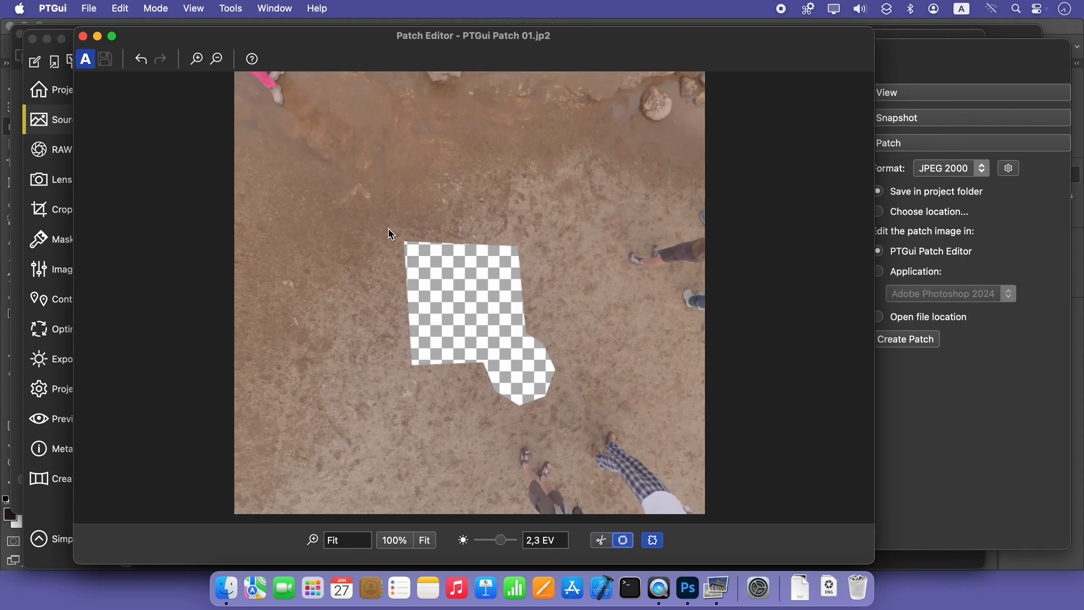
Draw a four-sided patch over the left part of the hole and source it from the ground to its lower left
{"action": "left_click", "coordinate": [377, 222]}
{"action": "left_click", "coordinate": [482, 389]}
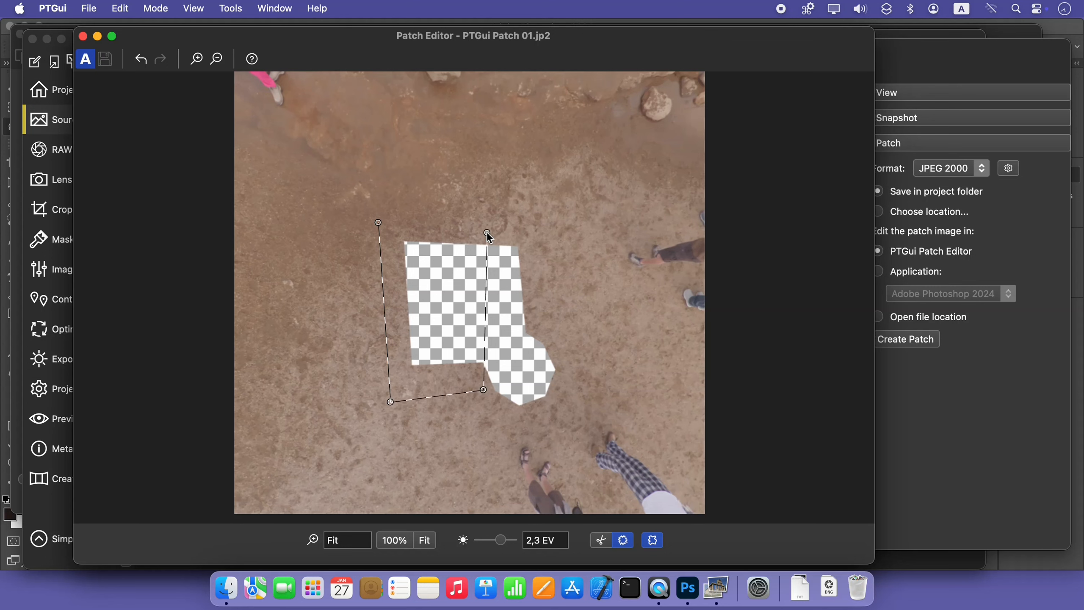
{"action": "left_click", "coordinate": [483, 227]}
{"action": "left_click", "coordinate": [379, 222]}
{"action": "left_click_drag", "start_coordinate": [379, 222], "coordinate": [267, 274]}
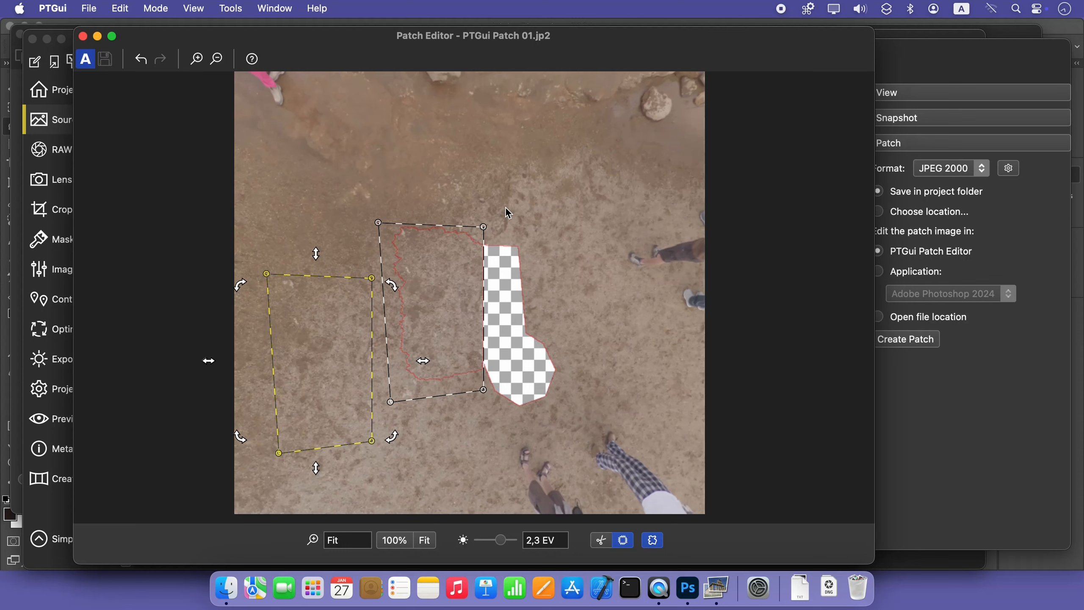
Draw a four-sided patch over the hole's remaining upper right part, sourced from the clean ground to its upper right
{"action": "left_click", "coordinate": [529, 220]}
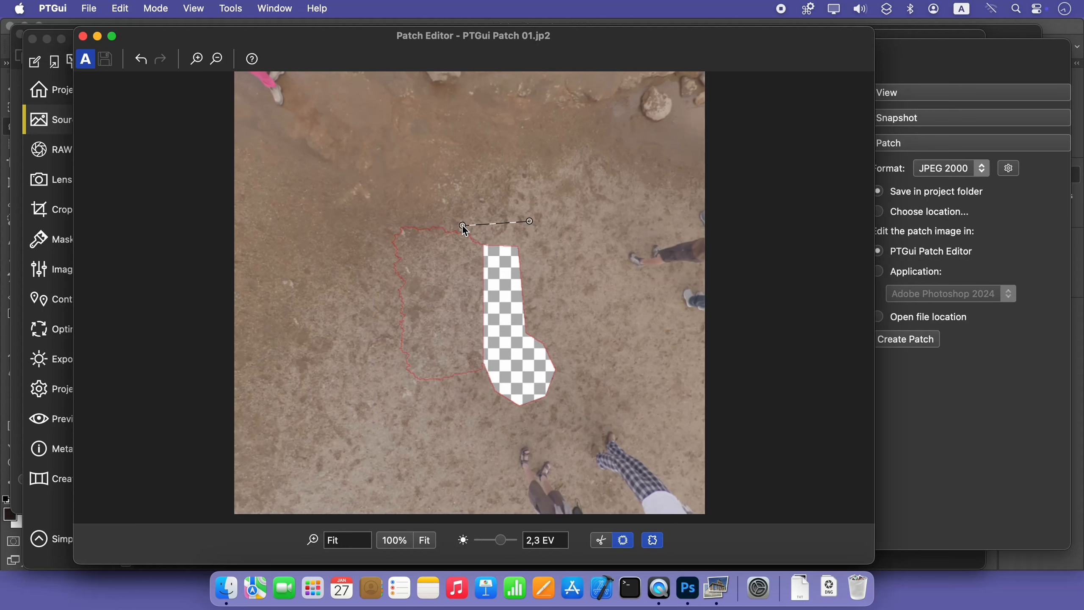
{"action": "left_click", "coordinate": [461, 225]}
{"action": "left_click", "coordinate": [458, 248]}
{"action": "left_click", "coordinate": [460, 348]}
{"action": "left_click", "coordinate": [551, 337]}
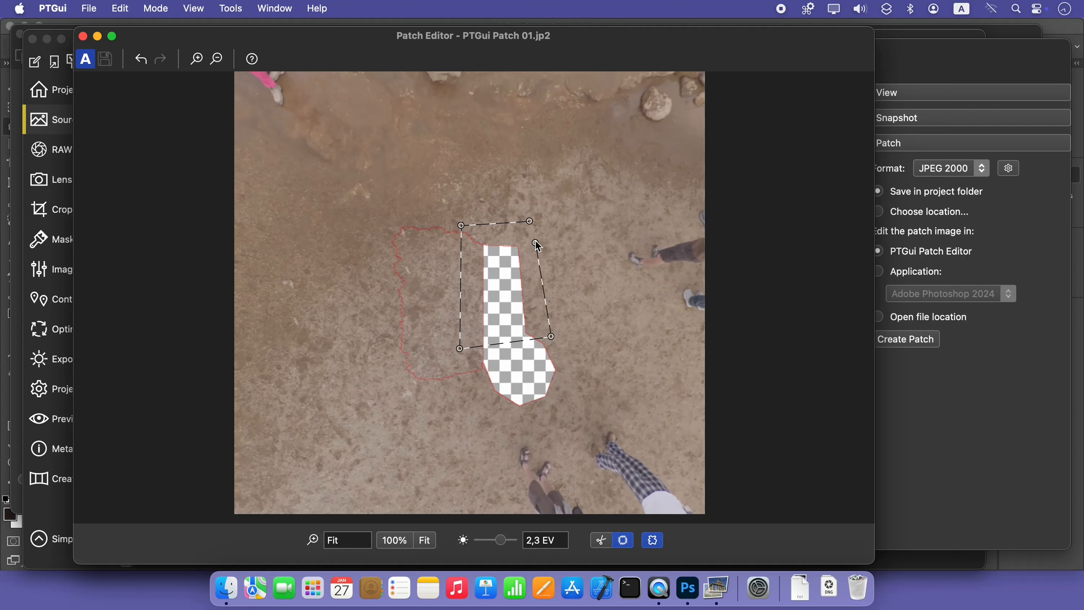
{"action": "left_click", "coordinate": [529, 220]}
{"action": "left_click_drag", "start_coordinate": [530, 221], "coordinate": [609, 188]}
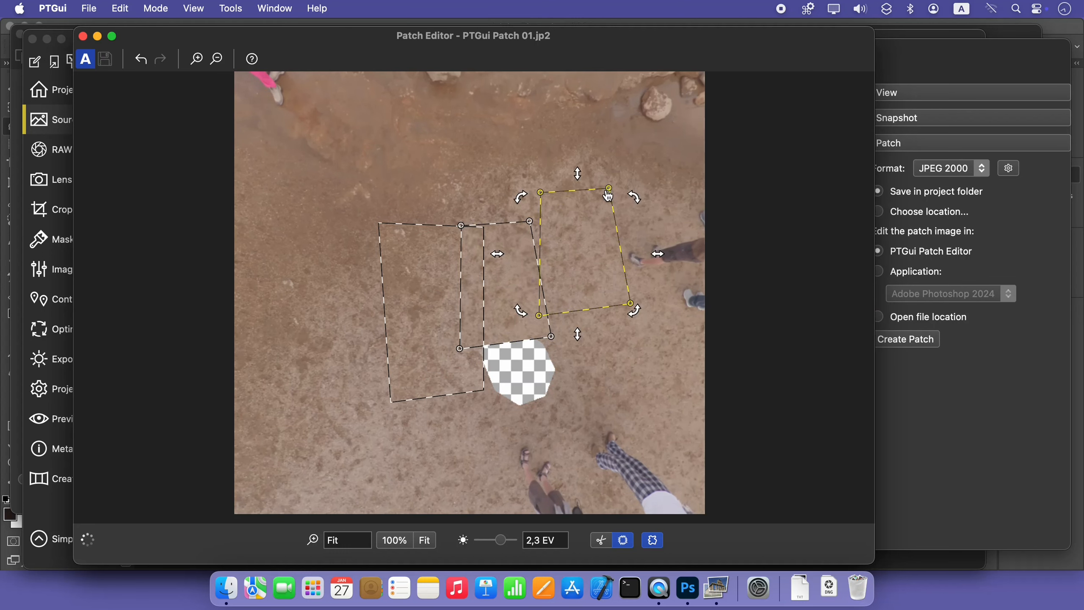
Draw a six-sided patch around the rest of the hole where the person was, sourced from the ground to its right
{"action": "left_click", "coordinate": [535, 423]}
{"action": "left_click", "coordinate": [573, 392]}
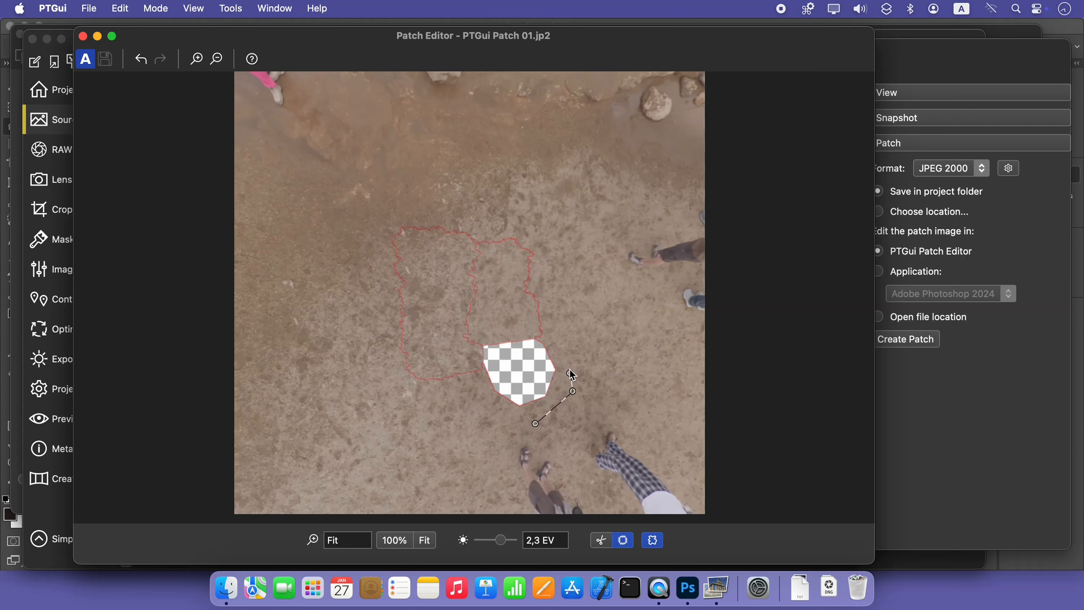
{"action": "left_click", "coordinate": [498, 320]}
{"action": "left_click", "coordinate": [535, 423]}
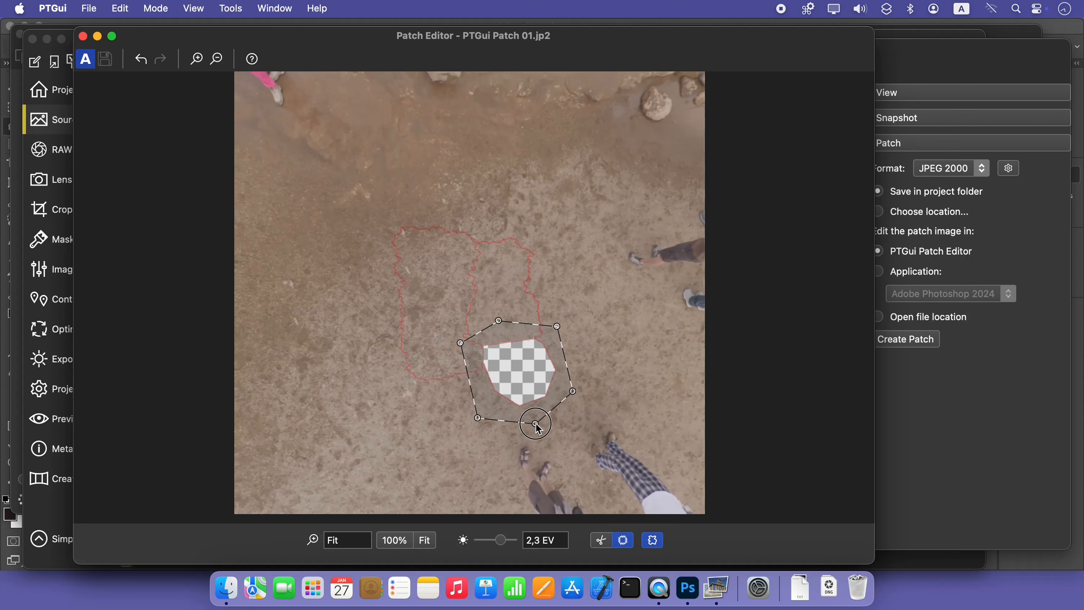
{"action": "left_click_drag", "start_coordinate": [563, 411], "coordinate": [638, 400]}
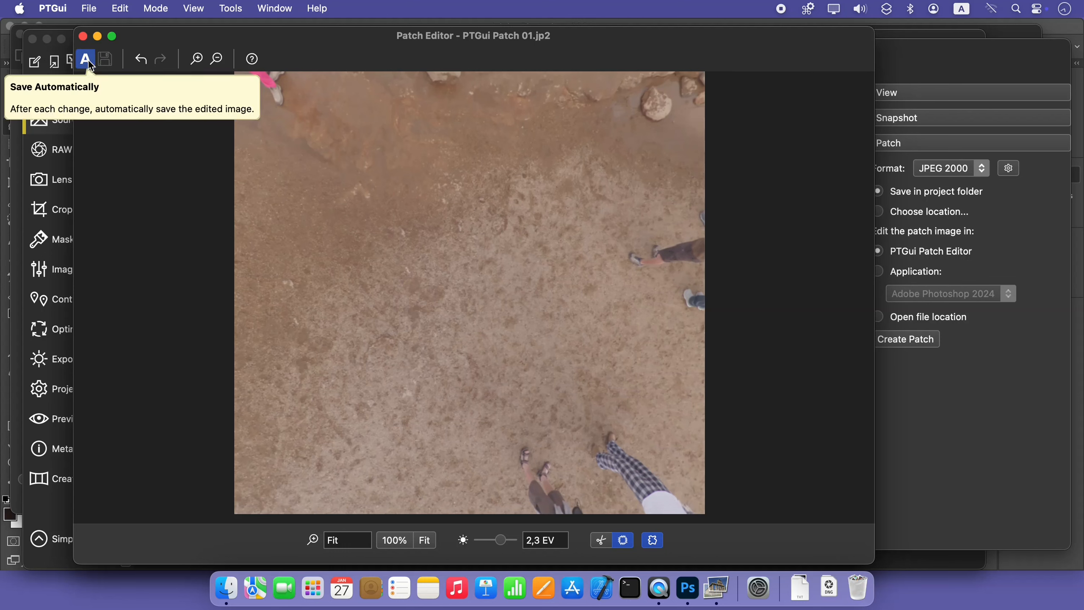
Check the patched image in the project's source images and the Panorama Editor, and return to the Patch Editor
{"action": "left_click", "coordinate": [24, 52]}
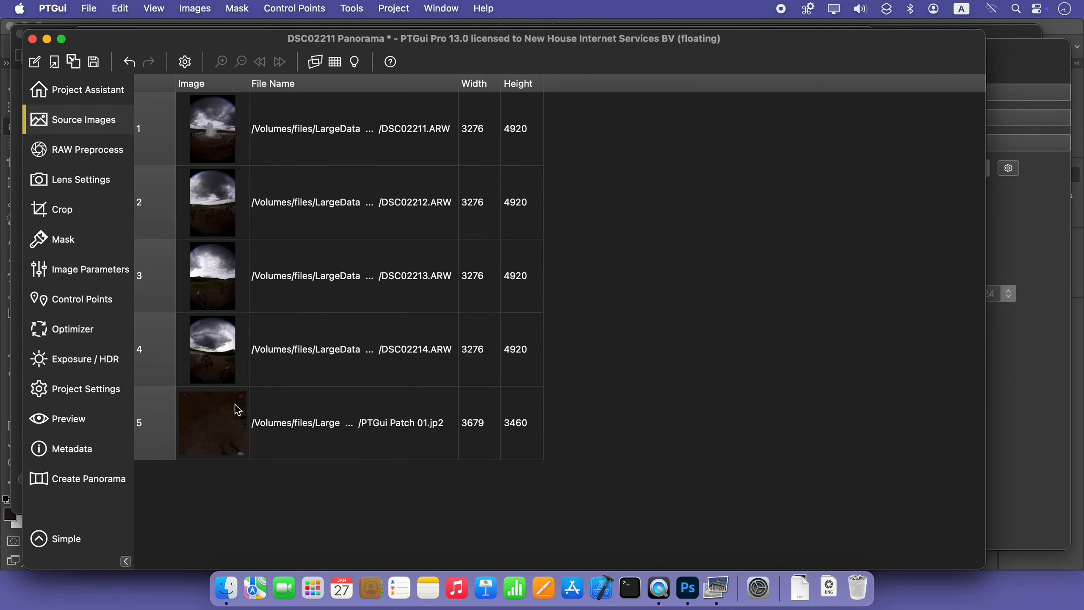
{"action": "left_click", "coordinate": [352, 8]}
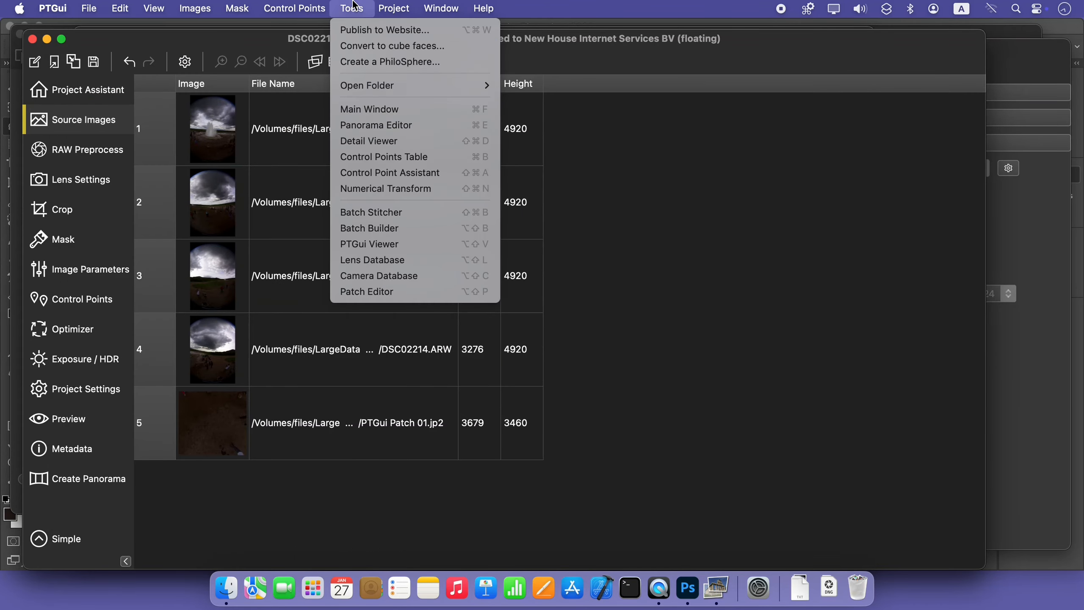
{"action": "left_click", "coordinate": [382, 126]}
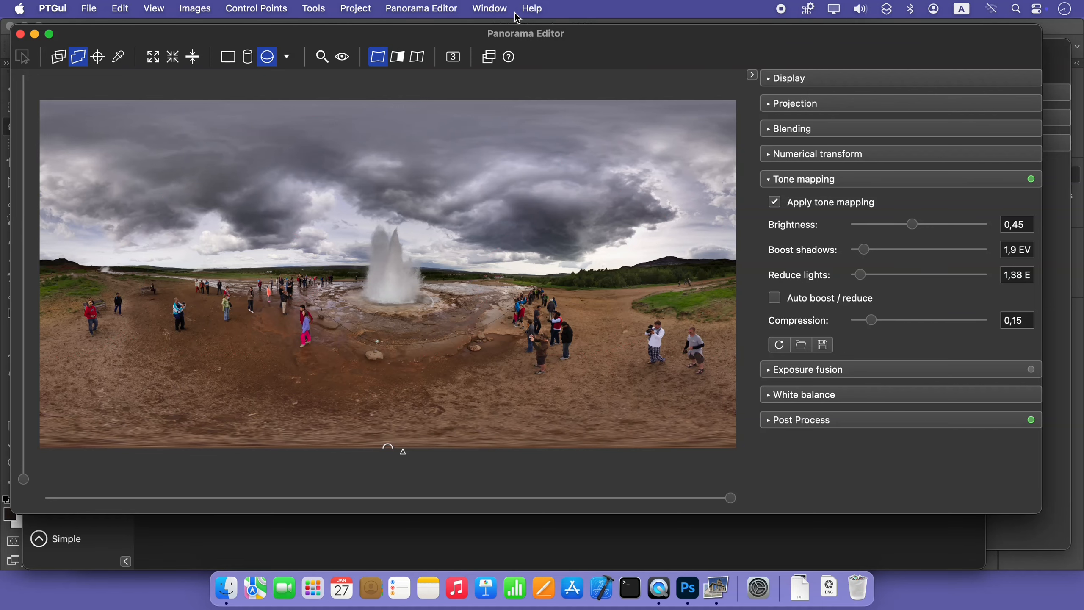
{"action": "left_click", "coordinate": [489, 8]}
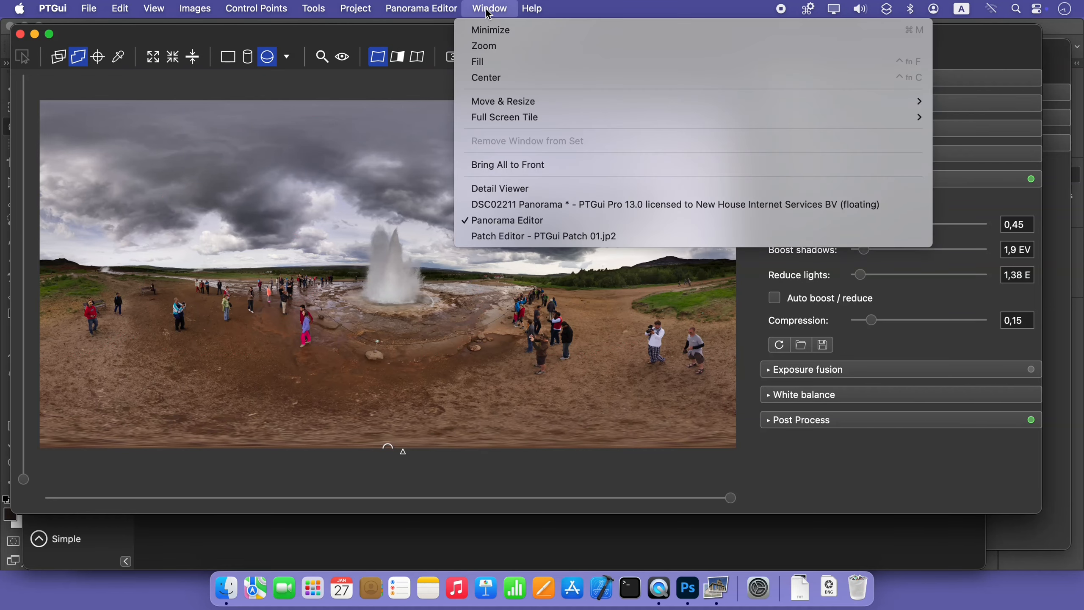
{"action": "left_click", "coordinate": [543, 236]}
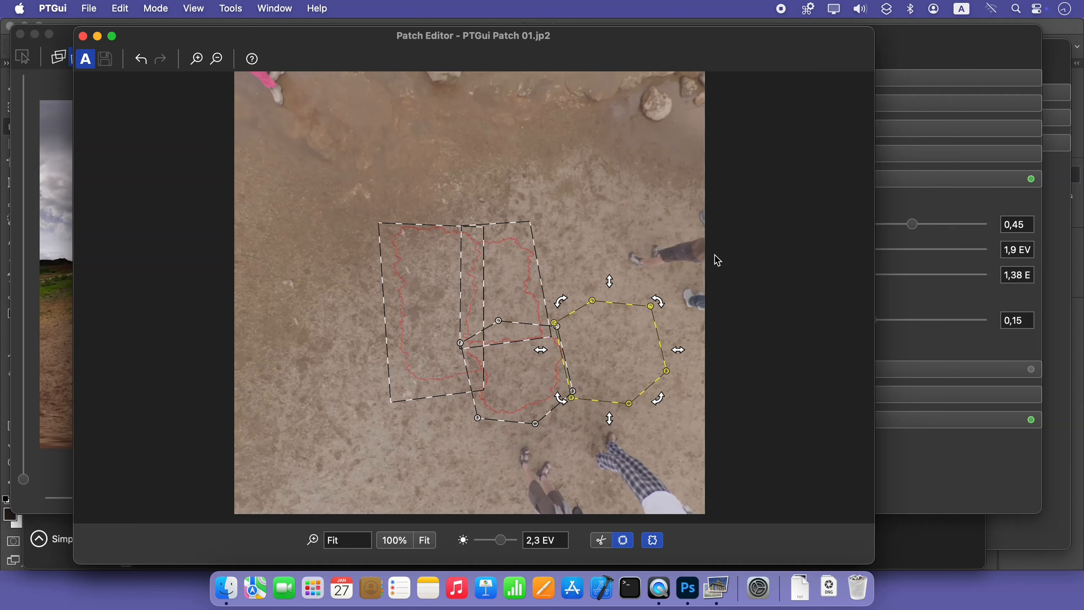
Enlarge and rotate the source area of the upper right patch, and move its upper right corner outward
{"action": "left_click", "coordinate": [444, 269]}
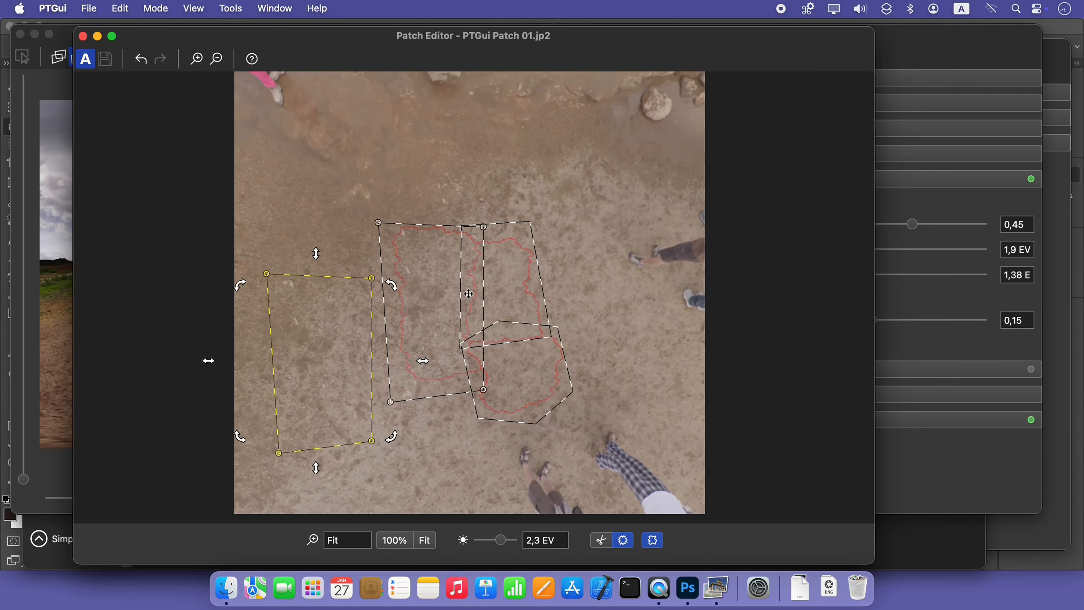
{"action": "left_click", "coordinate": [521, 273]}
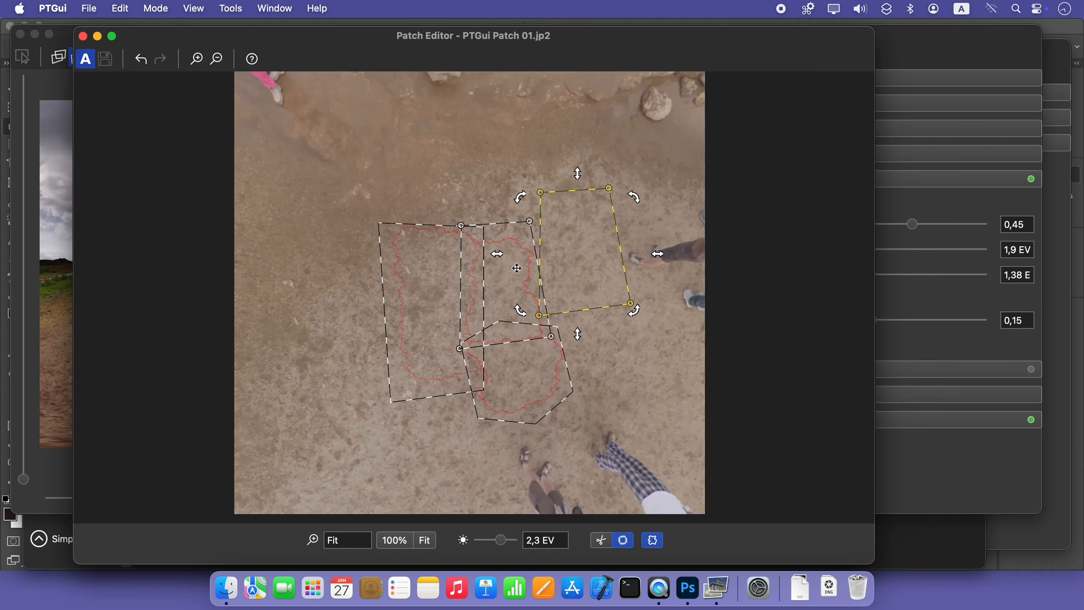
{"action": "left_click", "coordinate": [577, 171]}
{"action": "left_click_drag", "start_coordinate": [576, 171], "coordinate": [635, 188]}
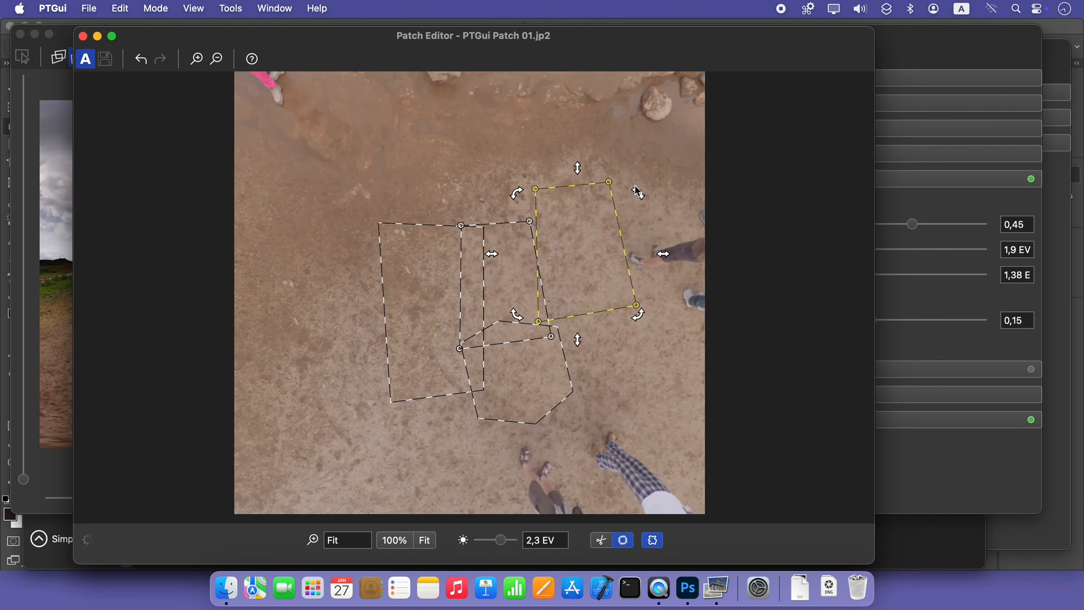
{"action": "mouse_move", "coordinate": [609, 182]}
{"action": "left_mouse_down"}
{"action": "mouse_move", "coordinate": [634, 174]}
{"action": "mouse_move", "coordinate": [604, 182]}
{"action": "mouse_move", "coordinate": [612, 203]}
{"action": "mouse_move", "coordinate": [626, 180]}
{"action": "left_mouse_up"}
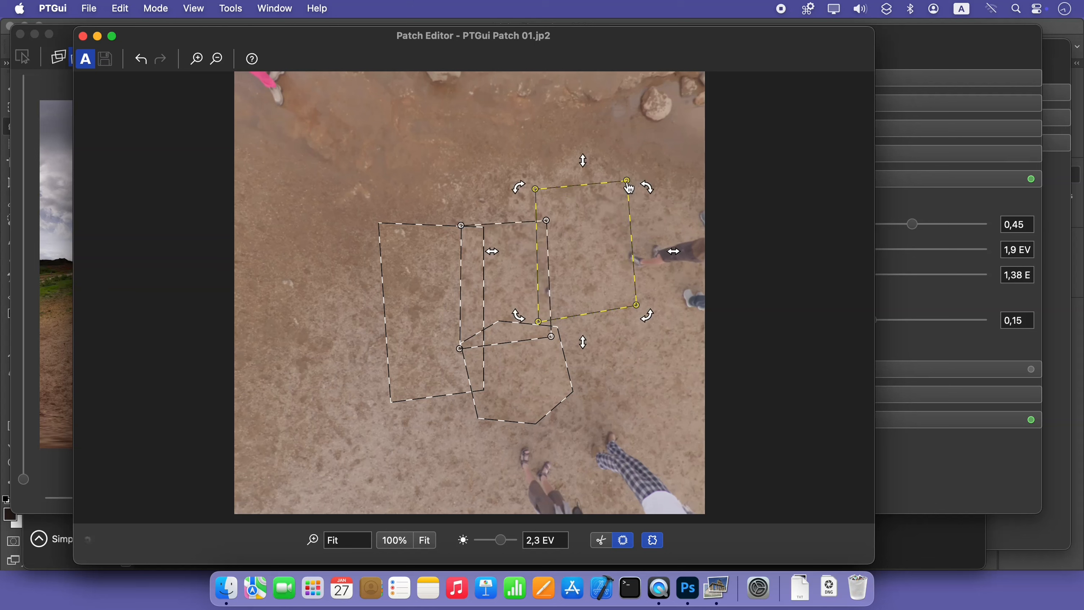
Add a point to the right edge of that source area and move it inward, away from the person's feet
{"action": "right_click", "coordinate": [636, 244]}
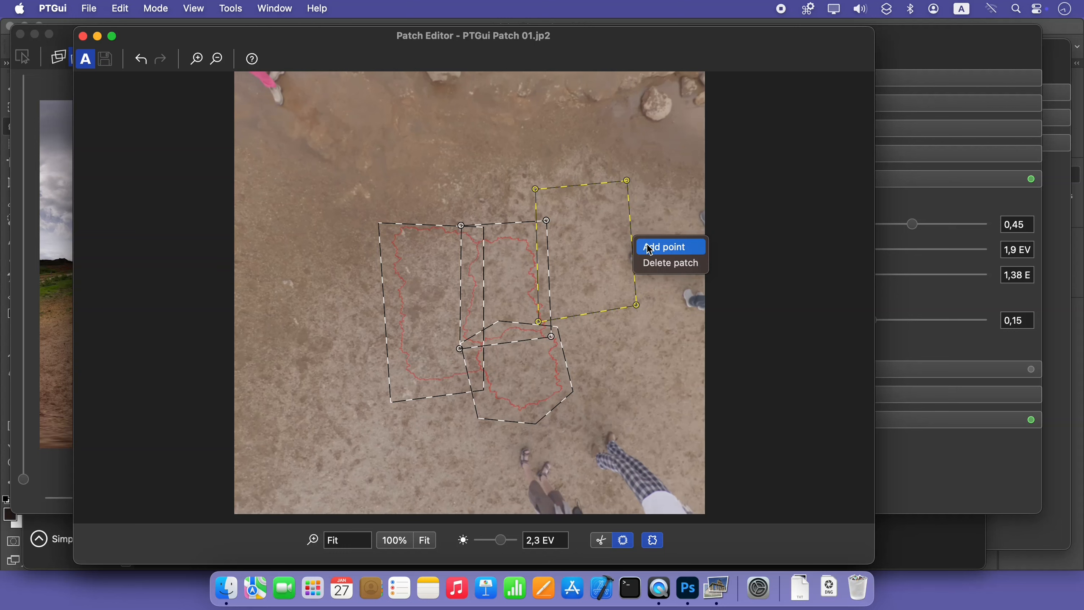
{"action": "left_click", "coordinate": [649, 248]}
{"action": "left_click_drag", "start_coordinate": [635, 245], "coordinate": [622, 242]}
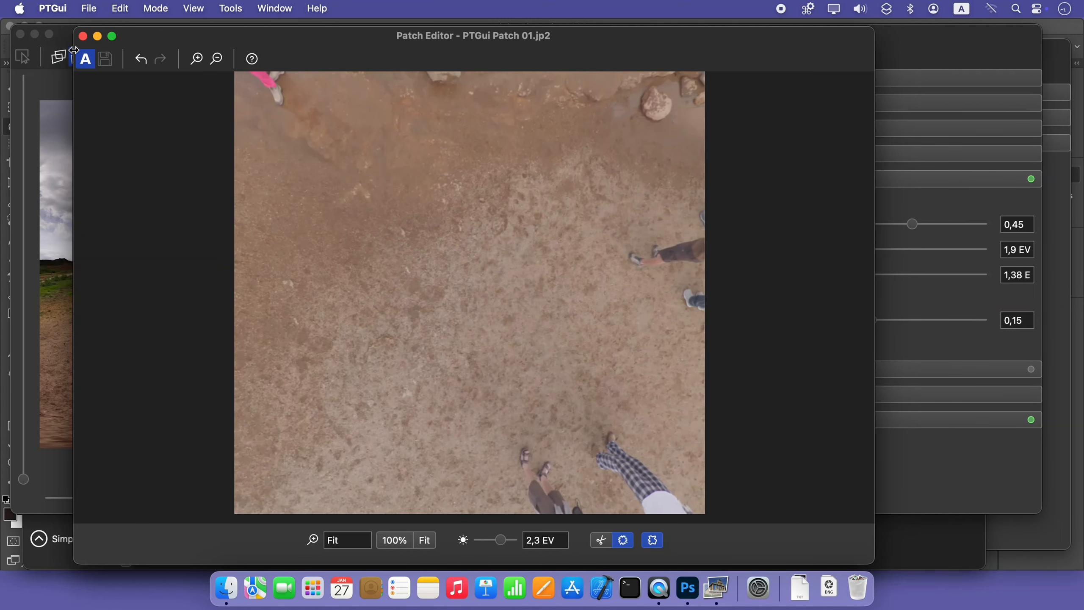
Close the Patch Editor and bring up the project's main window
{"action": "left_click", "coordinate": [83, 37]}
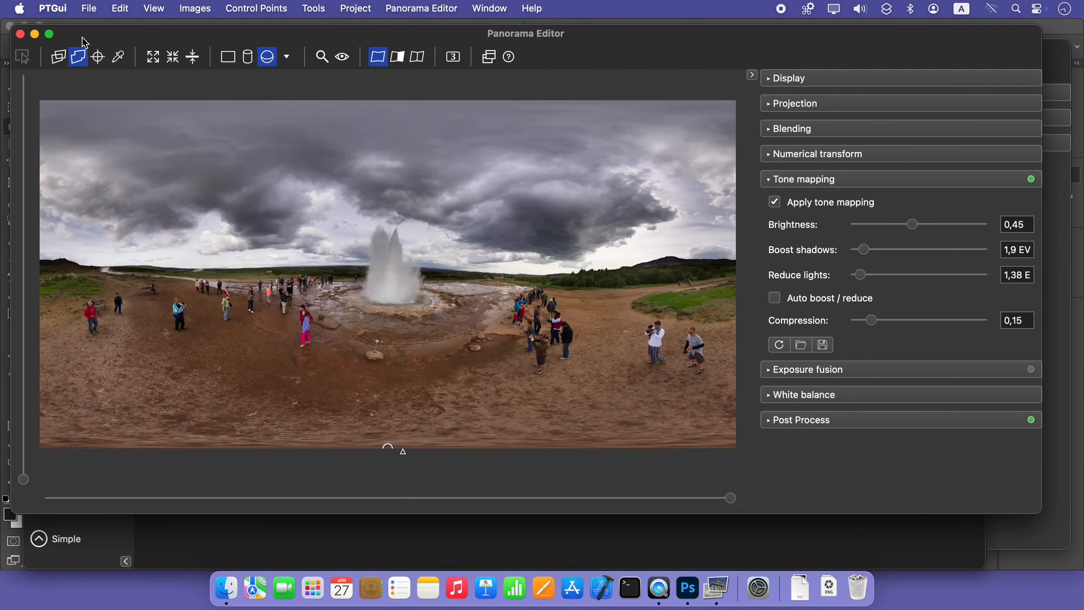
{"action": "left_click", "coordinate": [321, 7]}
{"action": "left_click", "coordinate": [346, 108]}
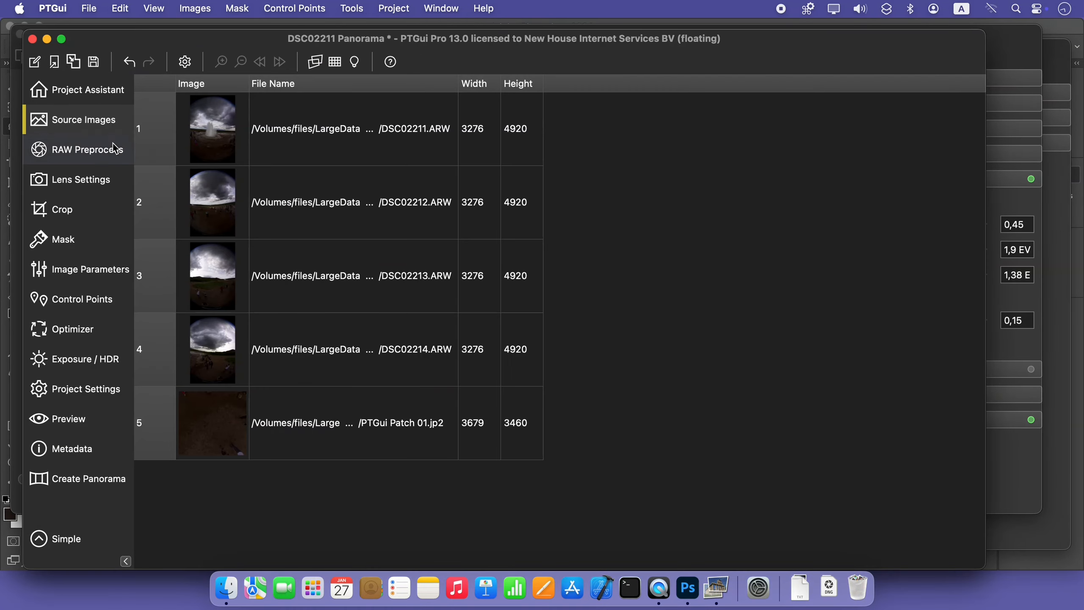
Look up the option for reopening source image PTGui Patch 01.jp2 in the Patch Editor
{"action": "right_click", "coordinate": [299, 409]}
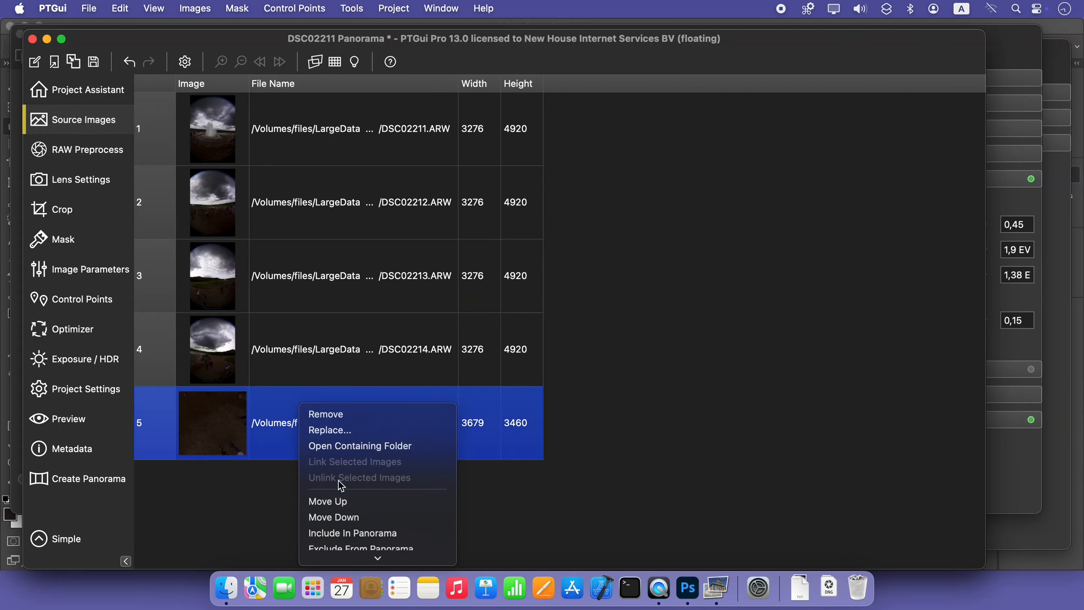
{"action": "mouse_move", "coordinate": [343, 558]}
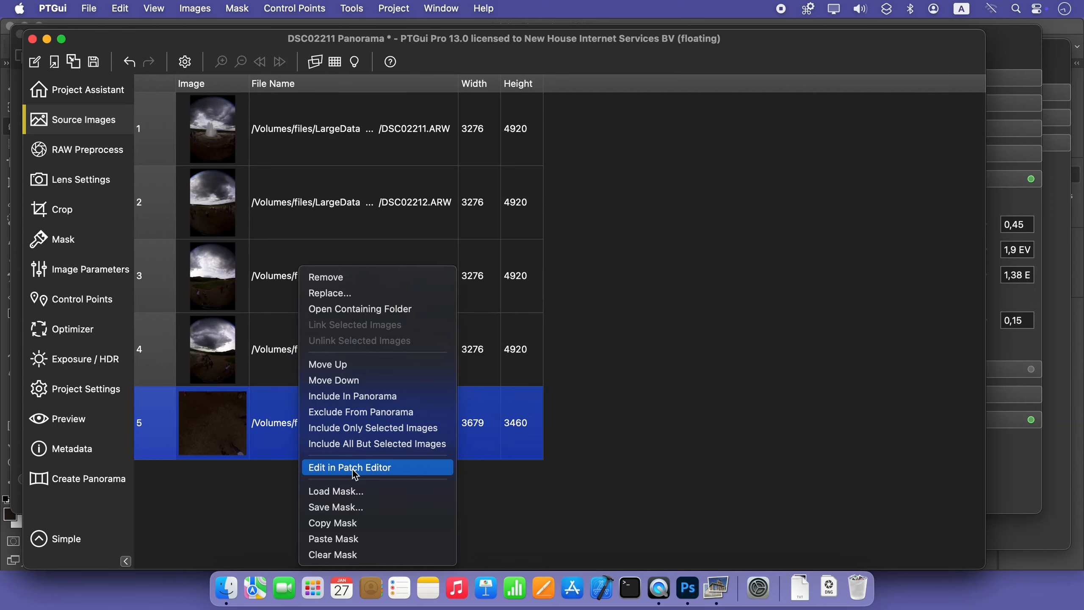
{"action": "left_click", "coordinate": [66, 419]}
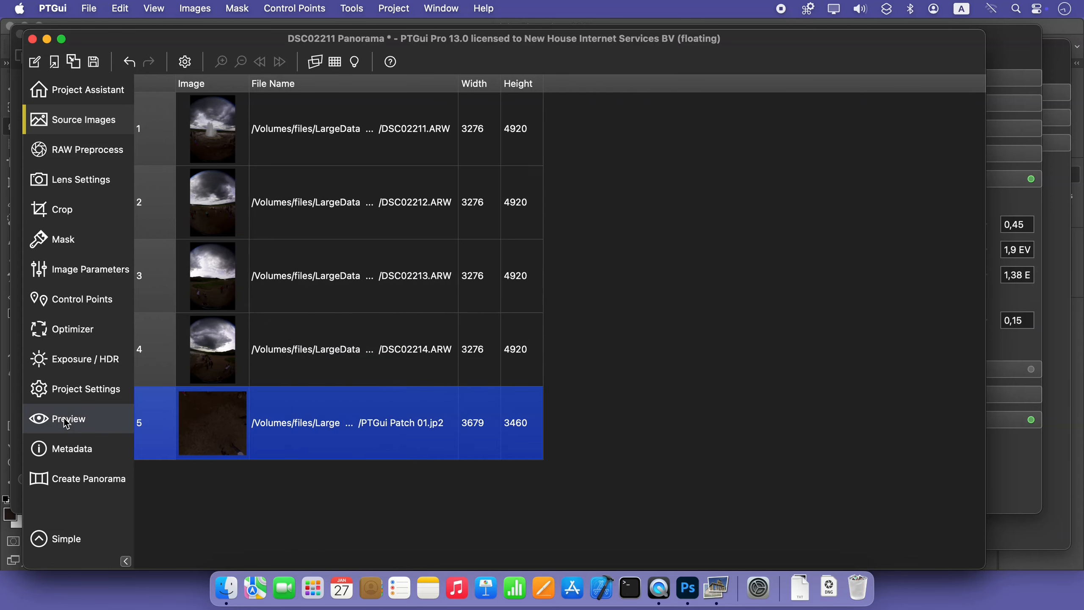
Generate a preview of the panorama at 8000 x 4000 pixels and open it in PTGui Viewer
{"action": "left_click", "coordinate": [66, 421]}
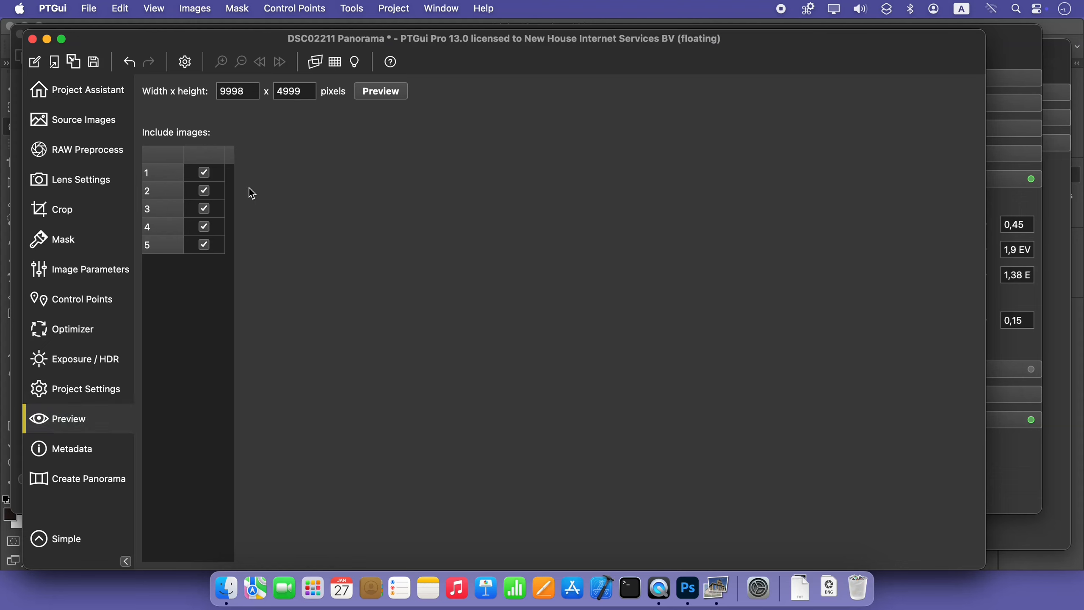
{"action": "double_click", "coordinate": [255, 93]}
{"action": "type", "text": "8000"}
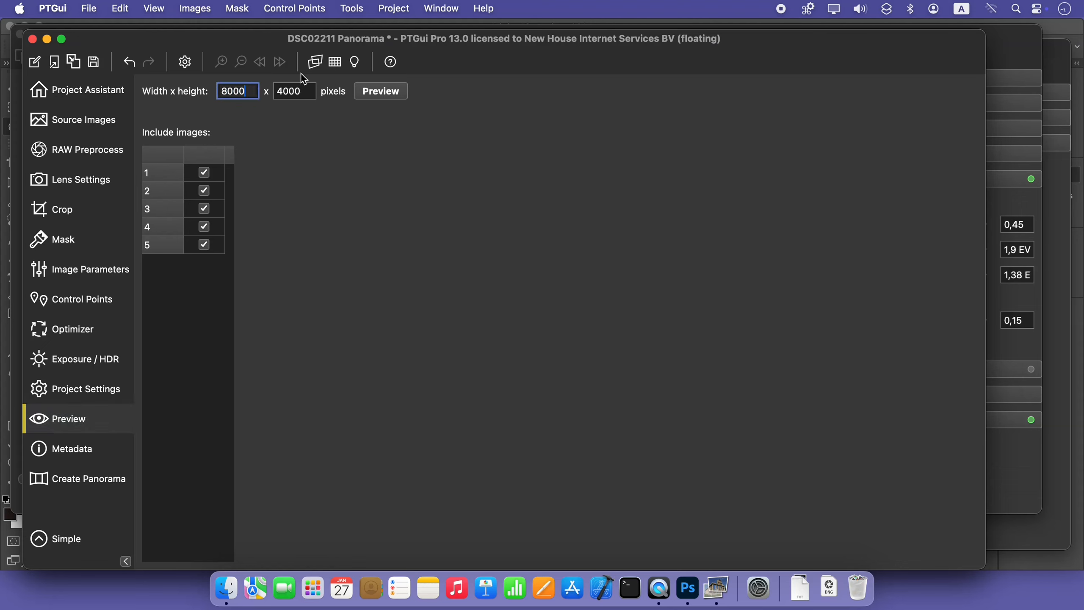
{"action": "left_click", "coordinate": [368, 96]}
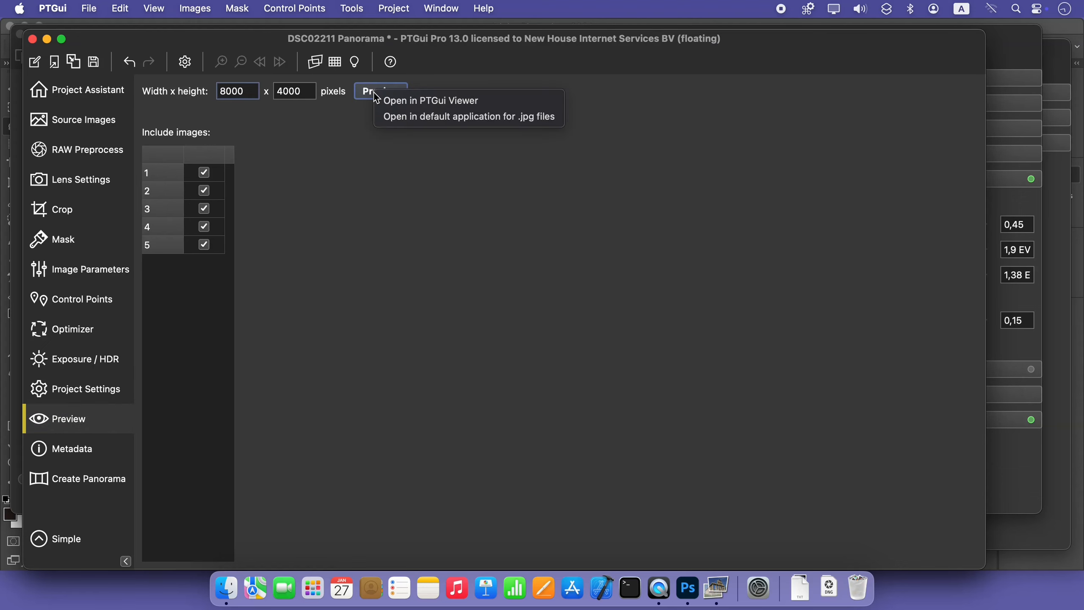
{"action": "left_click", "coordinate": [394, 103]}
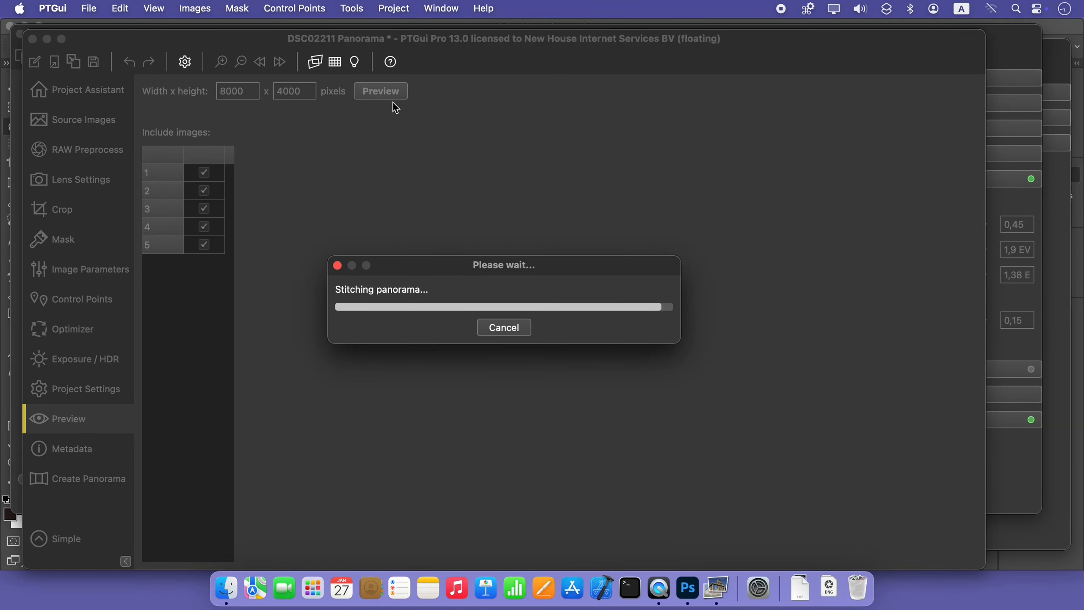